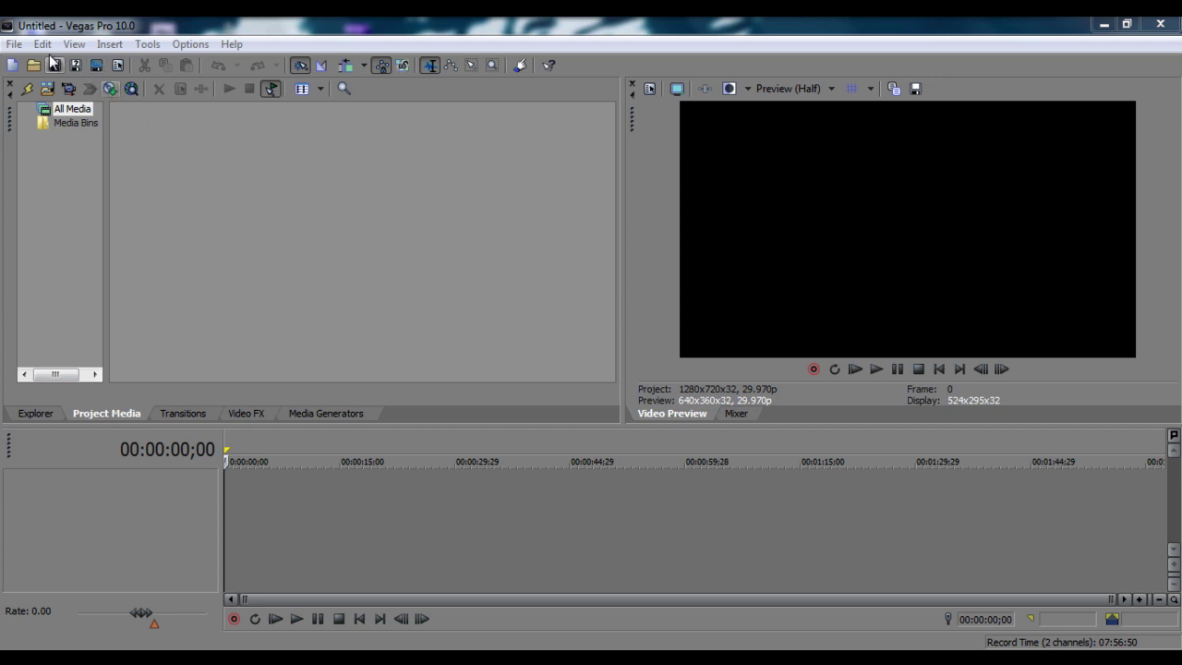
Step: Create a new project with width 1920 and height 817
{"action": "left_click", "coordinate": [11, 45]}
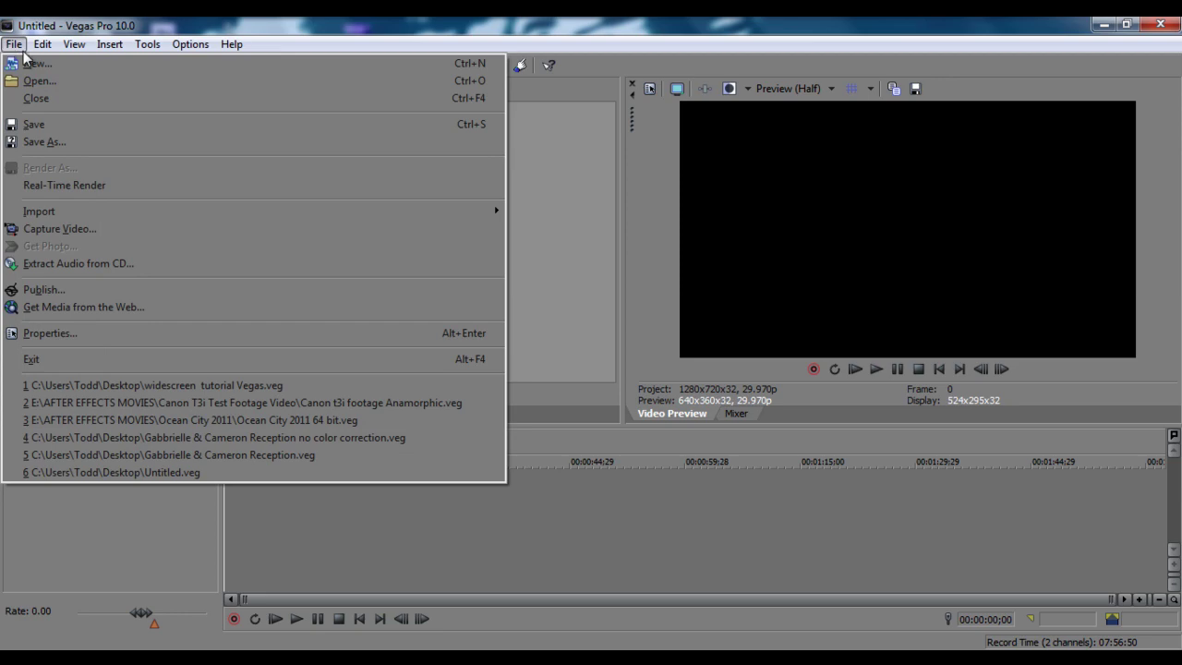
{"action": "left_click", "coordinate": [37, 63]}
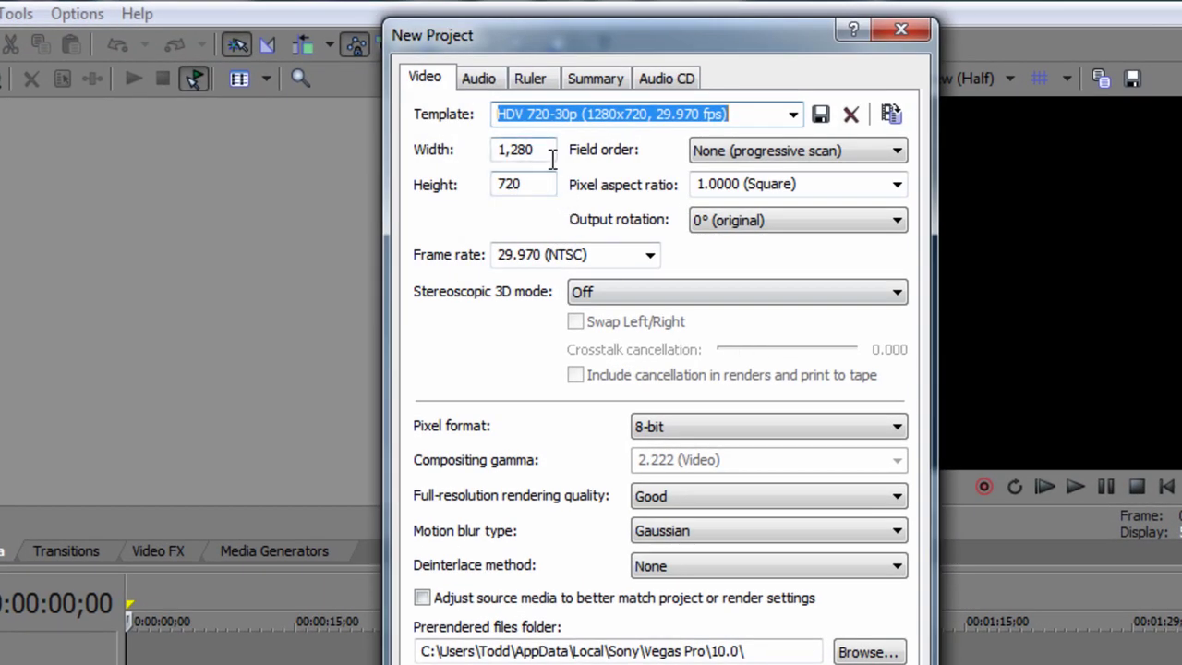
{"action": "left_click_drag", "start_coordinate": [547, 150], "coordinate": [467, 152]}
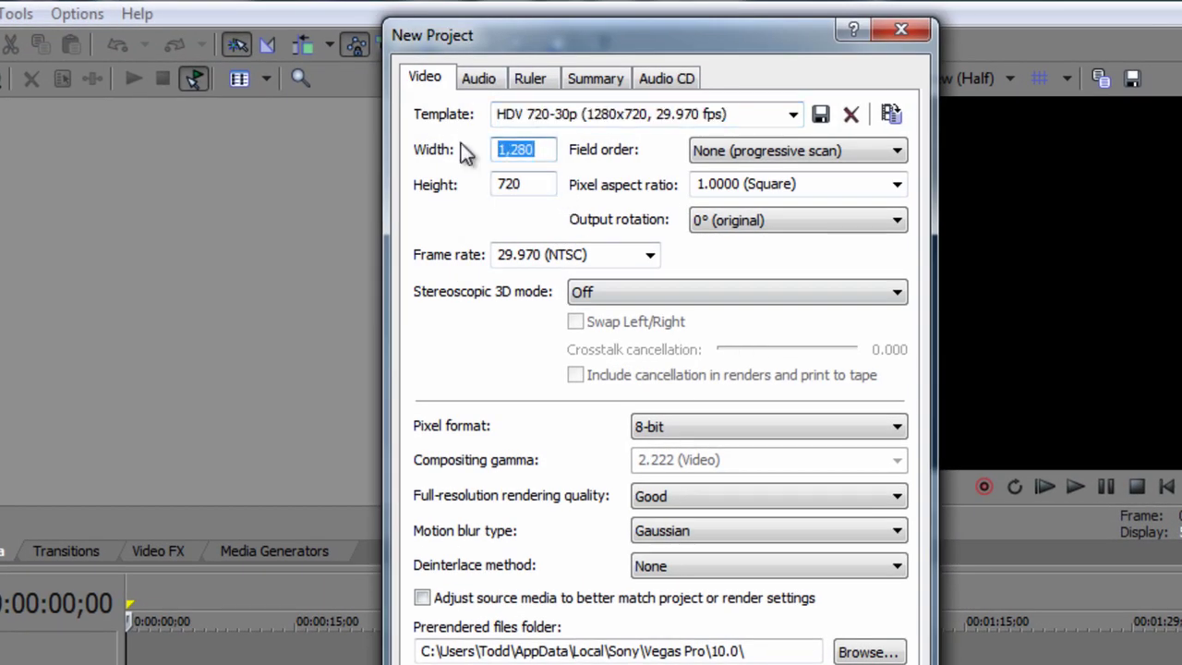
{"action": "type", "text": "1920"}
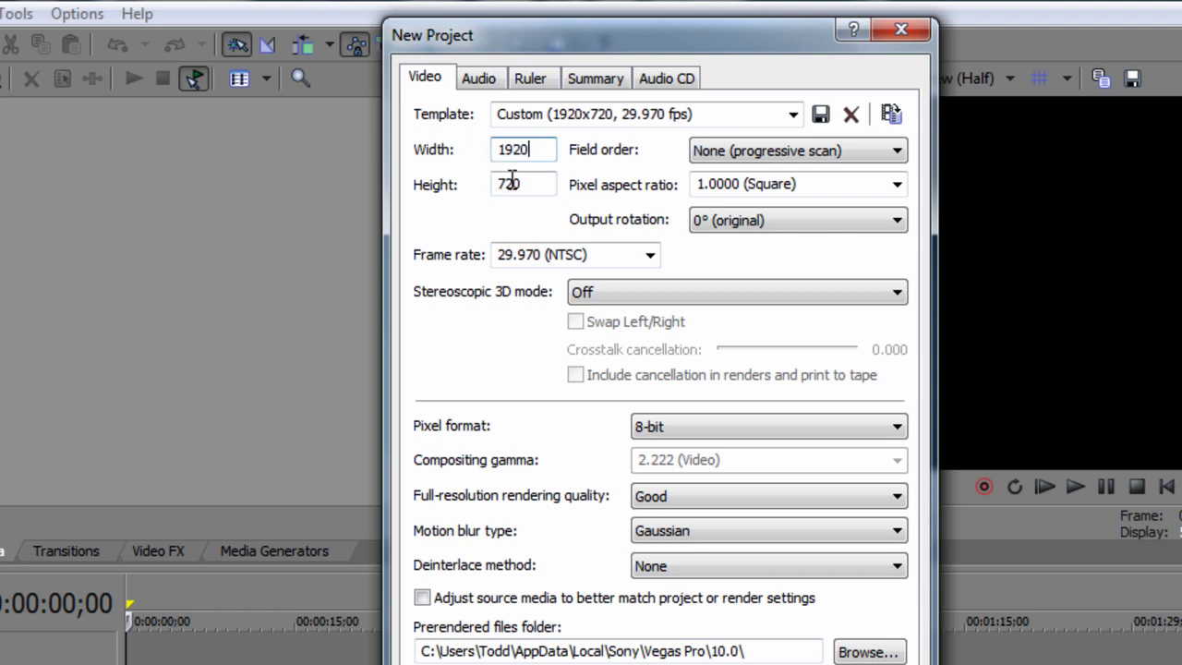
{"action": "left_click_drag", "start_coordinate": [514, 181], "coordinate": [423, 188]}
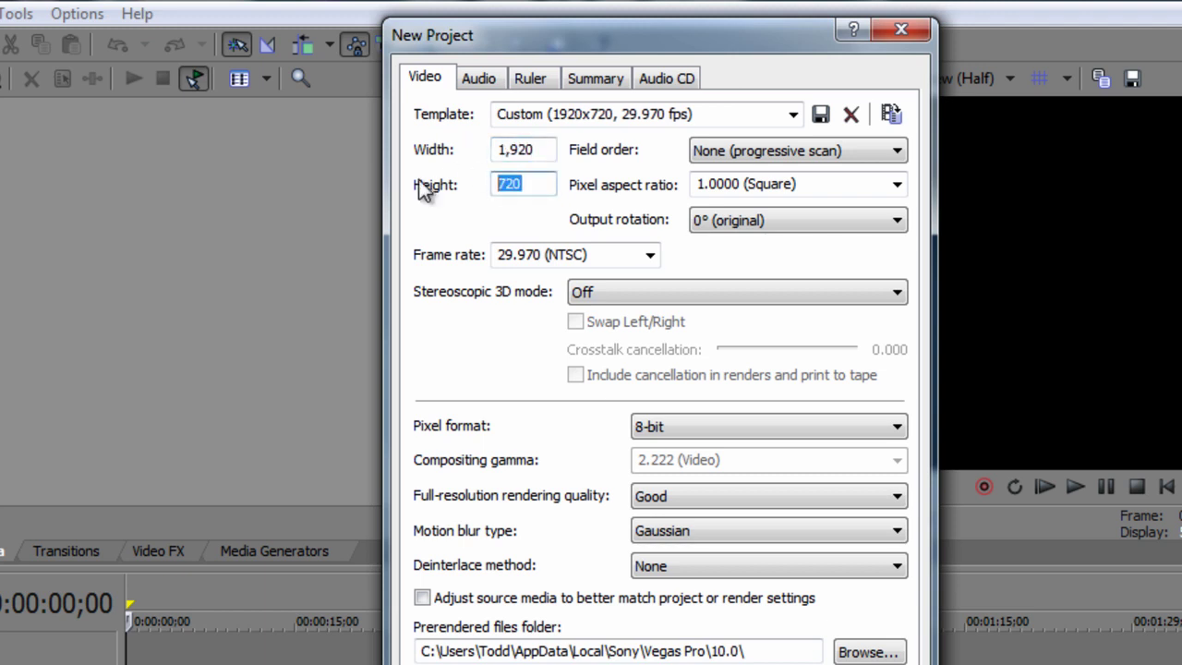
{"action": "type", "text": "817"}
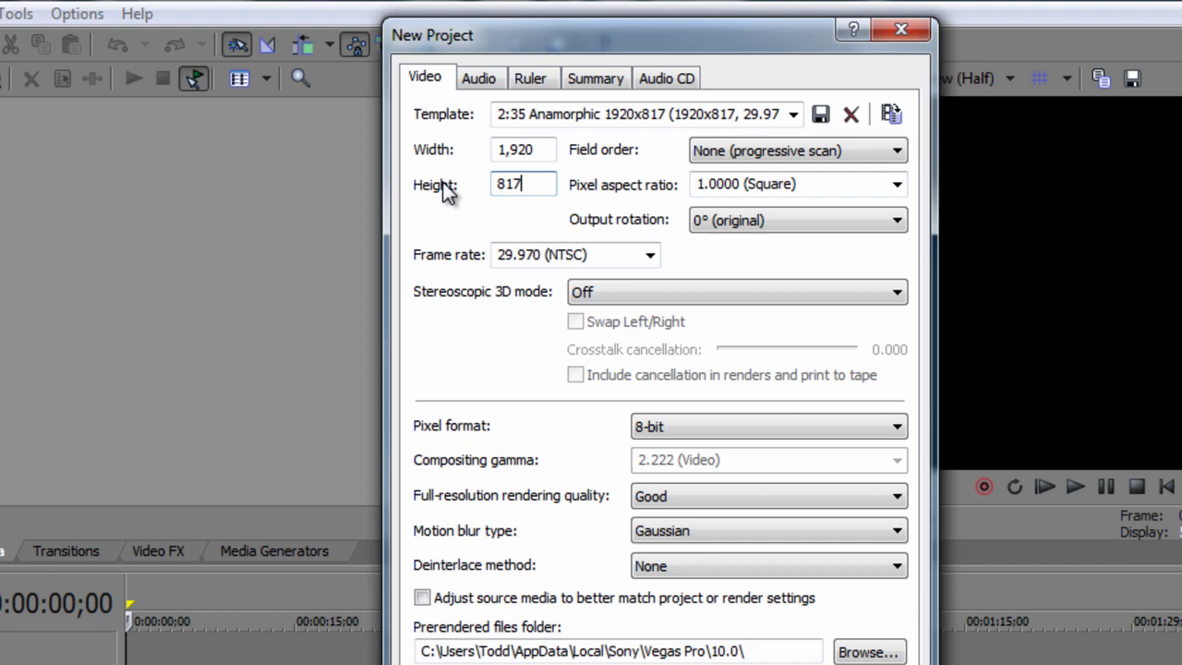
{"action": "key", "text": "Return"}
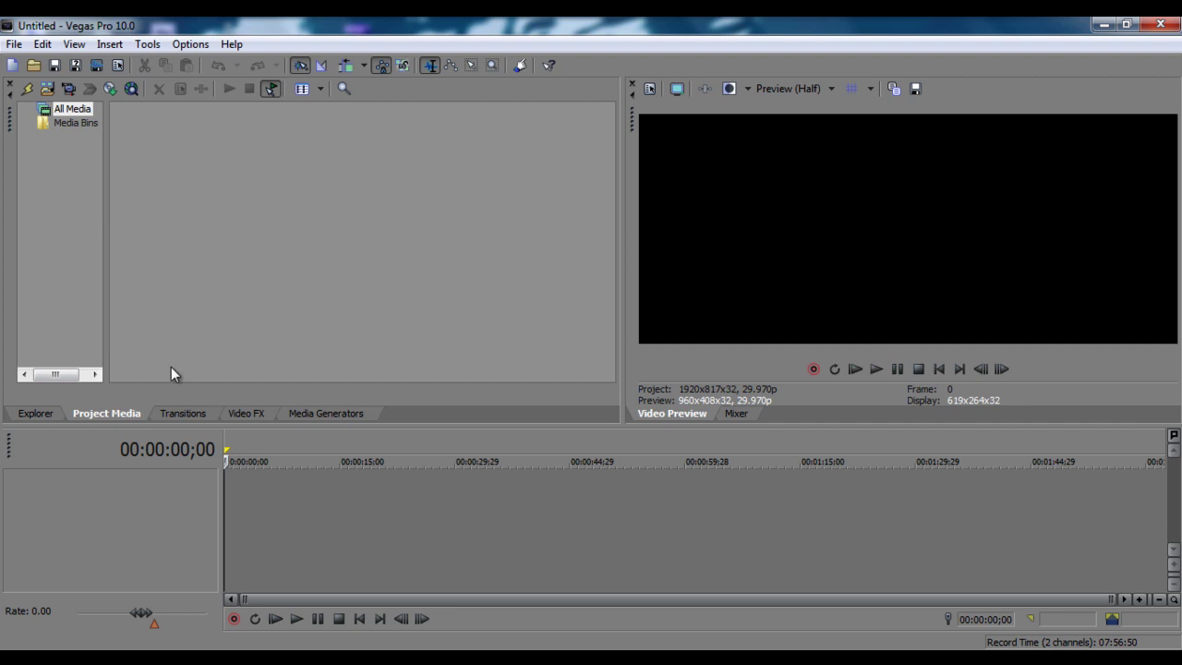
Step: Preview MVI_0966 in the Explorer and place it at the timeline start
{"action": "left_click", "coordinate": [171, 412]}
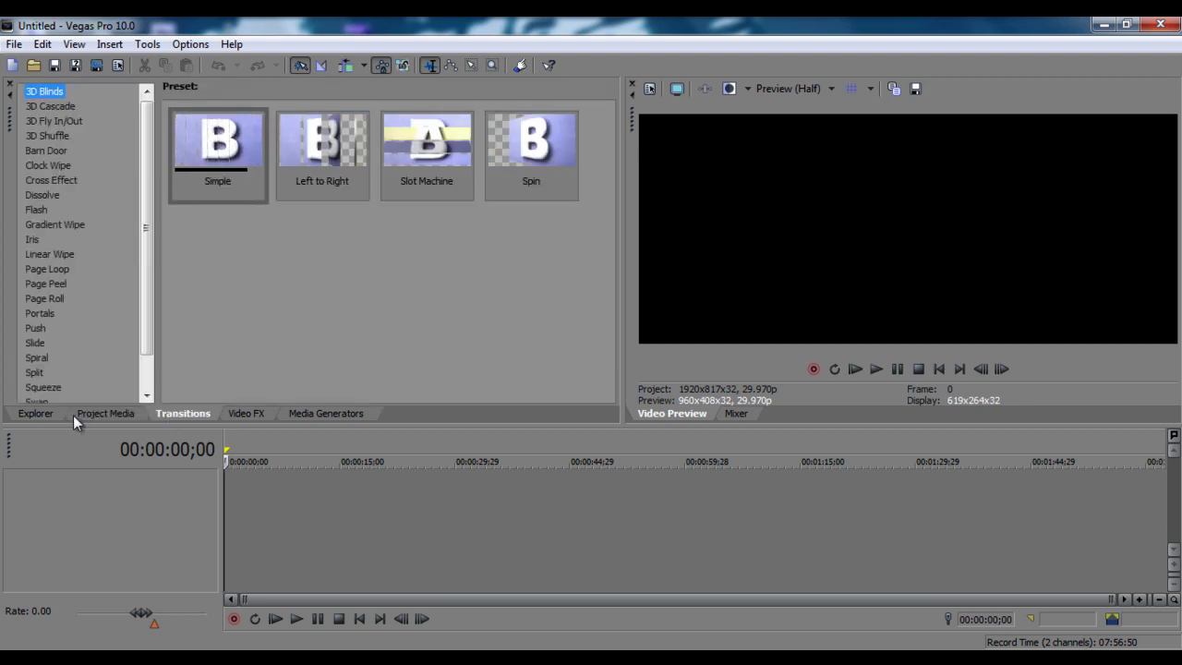
{"action": "left_click", "coordinate": [37, 414]}
{"action": "left_click", "coordinate": [353, 154]}
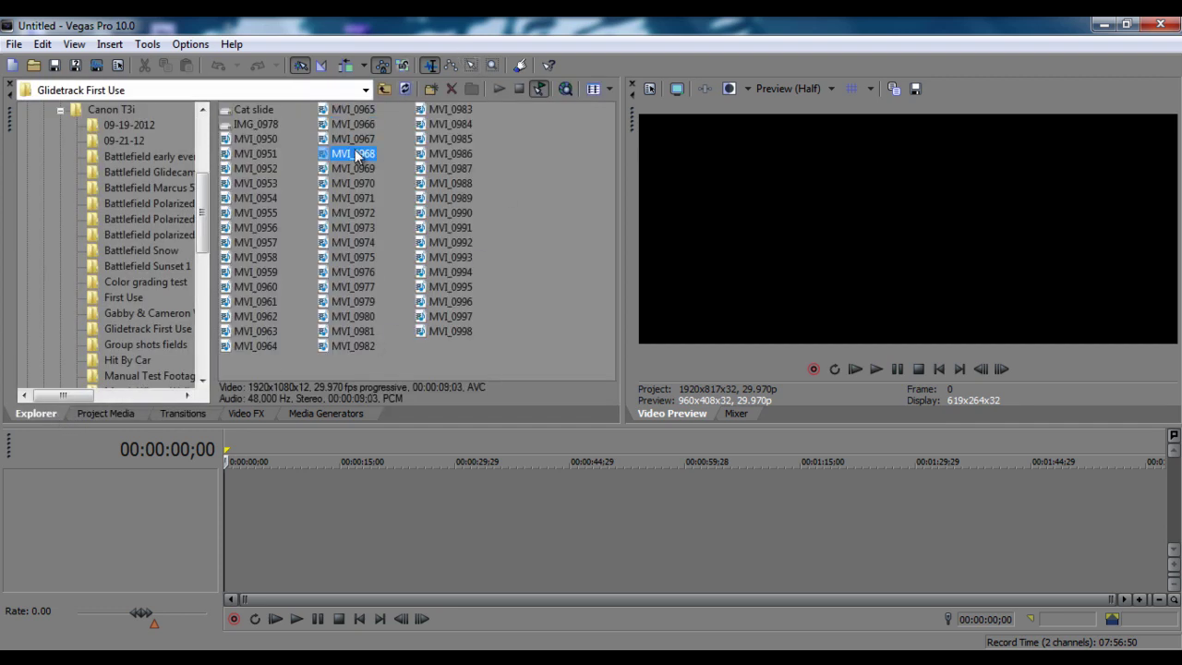
{"action": "left_click", "coordinate": [356, 126]}
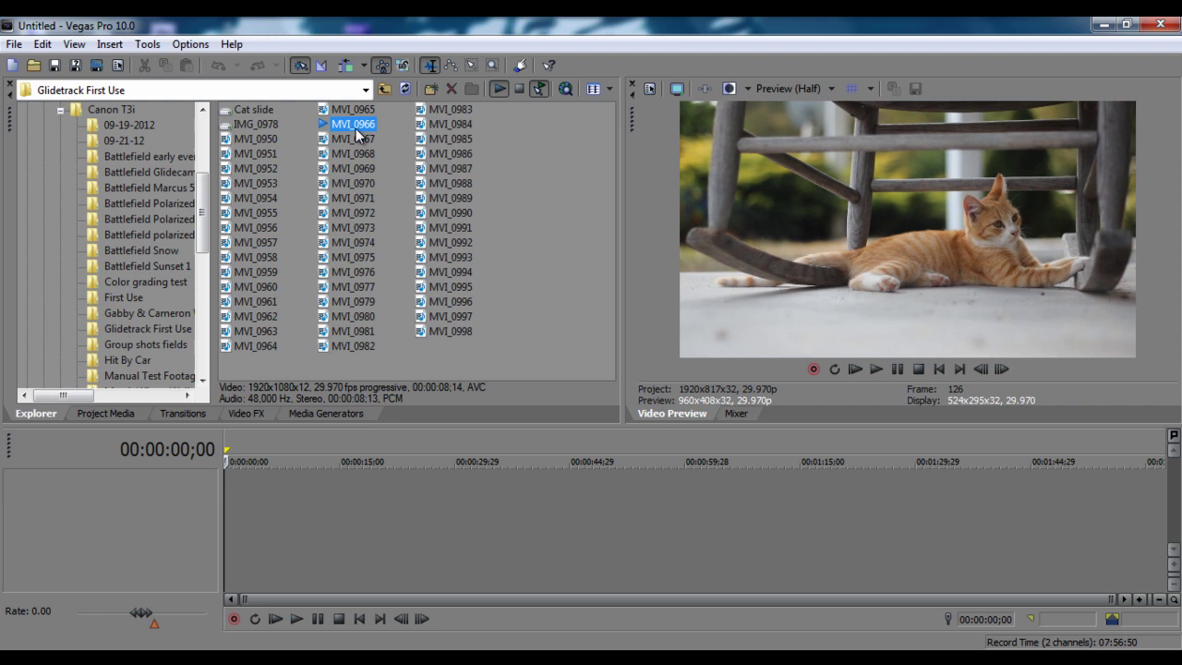
{"action": "left_click_drag", "start_coordinate": [354, 127], "coordinate": [233, 492]}
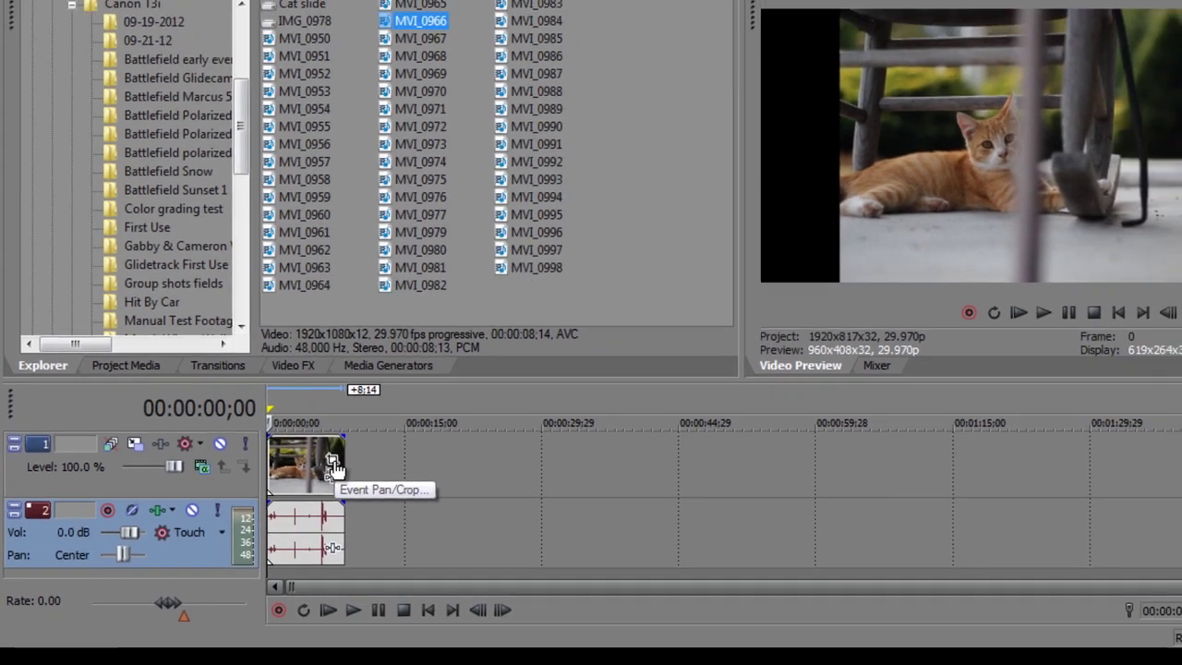
Step: Set the MVI_0966 Event Pan/Crop frame height to 817
{"action": "left_click", "coordinate": [365, 443]}
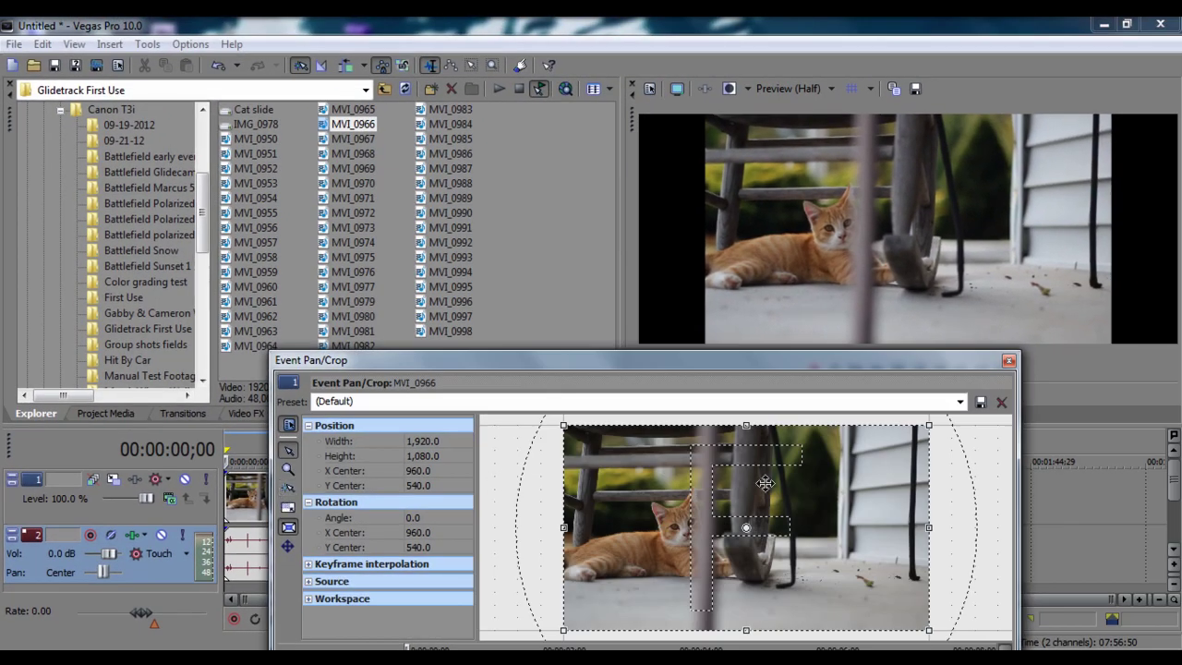
{"action": "left_click_drag", "start_coordinate": [711, 362], "coordinate": [655, 318]}
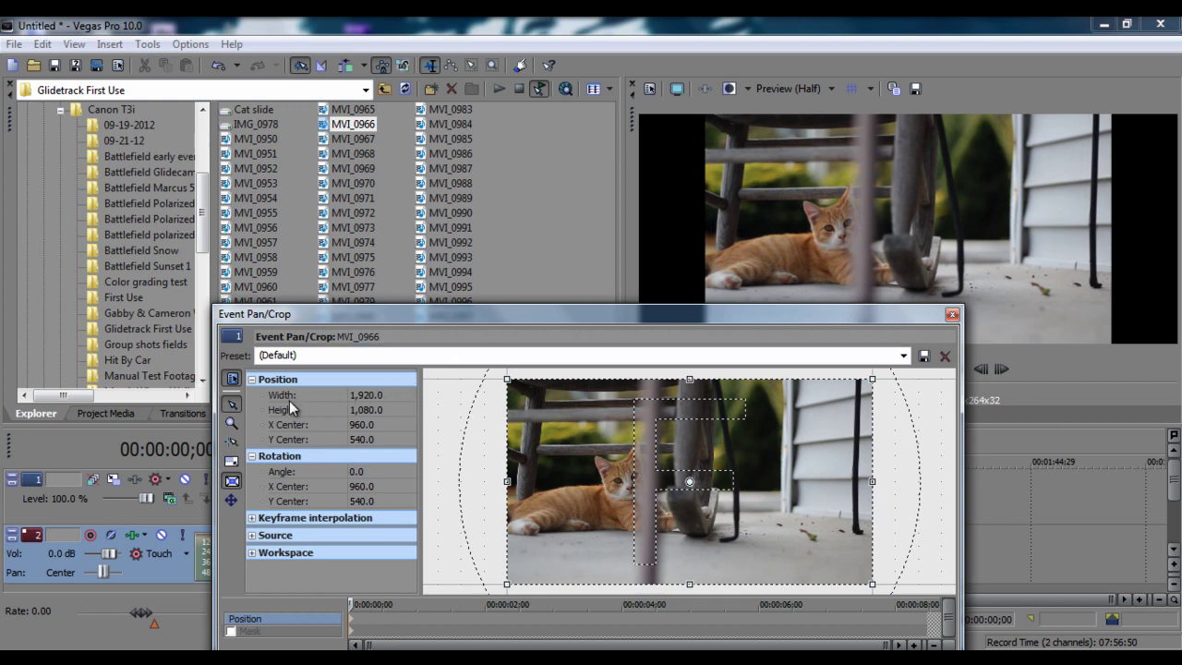
{"action": "double_click", "coordinate": [372, 410]}
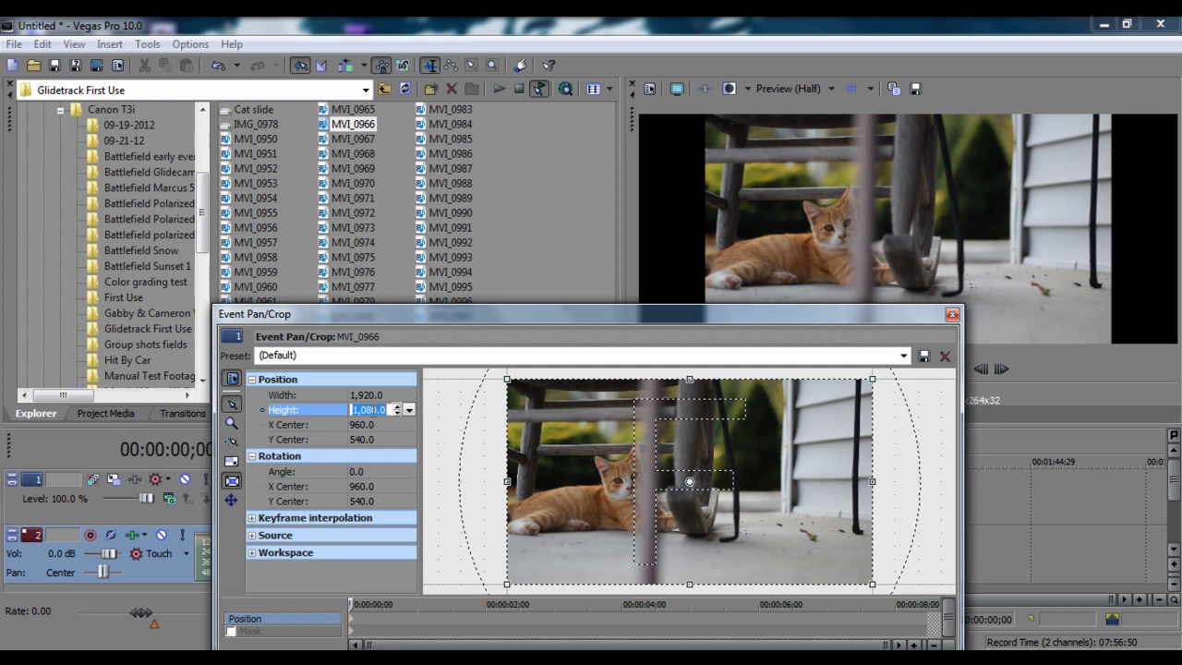
{"action": "type", "text": "817"}
{"action": "key", "text": "Return"}
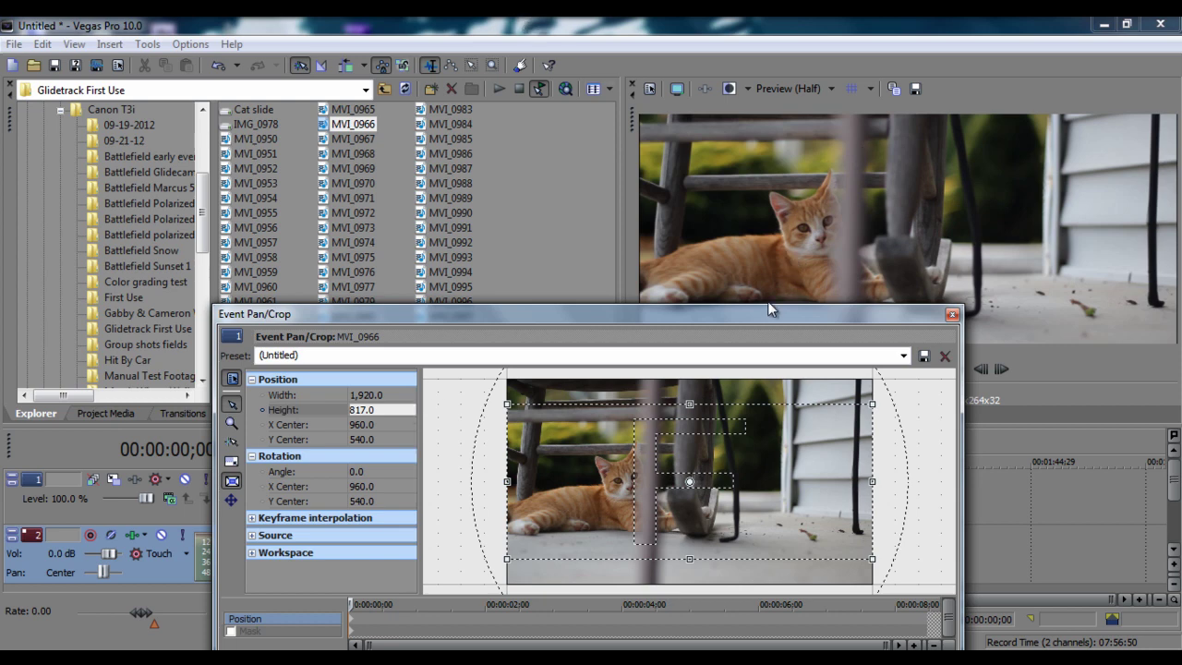
Step: Play the cropped MVI_0966 clip in the Pan/Crop preview
{"action": "left_click_drag", "start_coordinate": [769, 307], "coordinate": [770, 362]}
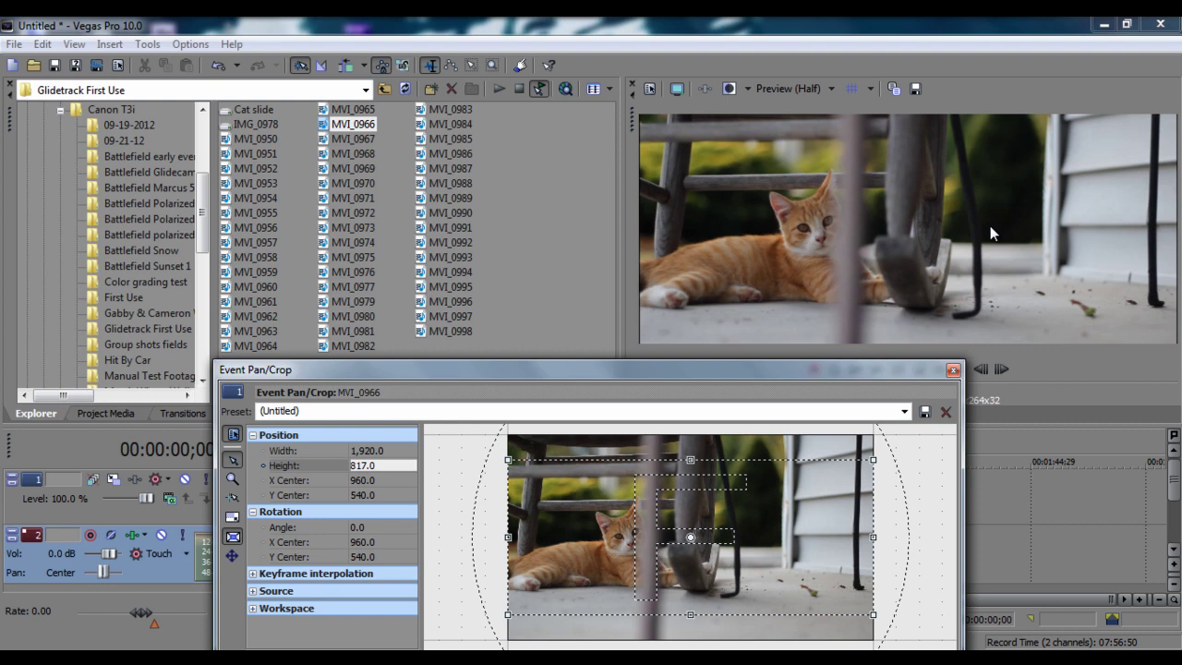
{"action": "left_click_drag", "start_coordinate": [790, 370], "coordinate": [764, 402]}
{"action": "left_click", "coordinate": [874, 369]}
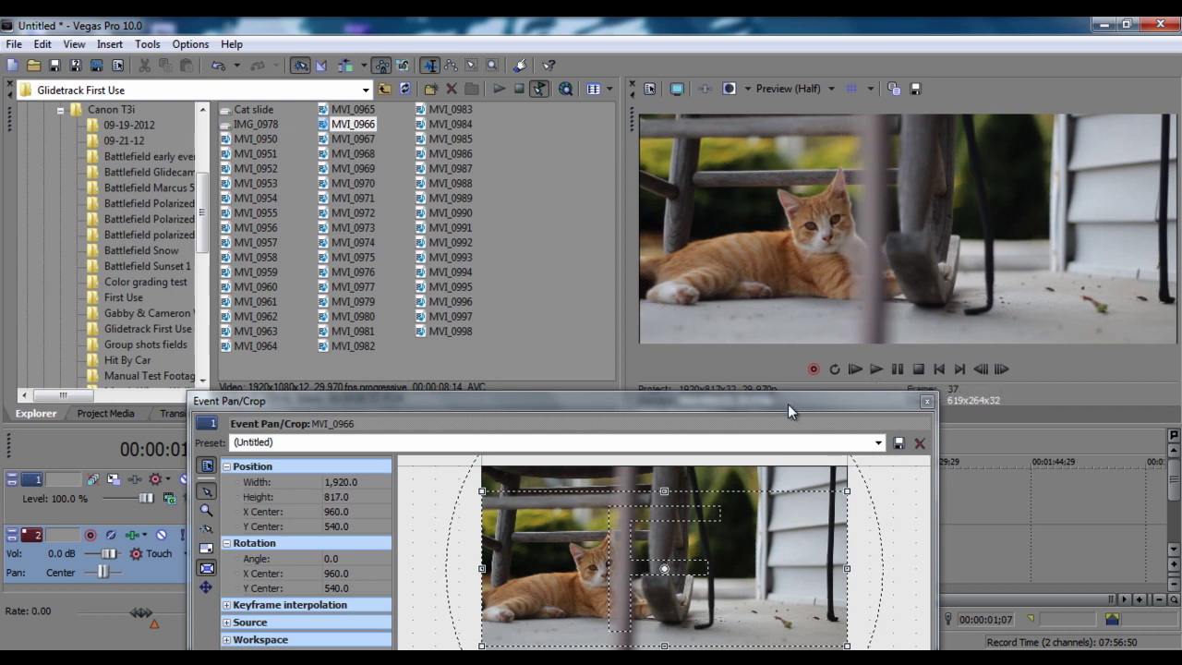
{"action": "left_click_drag", "start_coordinate": [780, 400], "coordinate": [766, 354]}
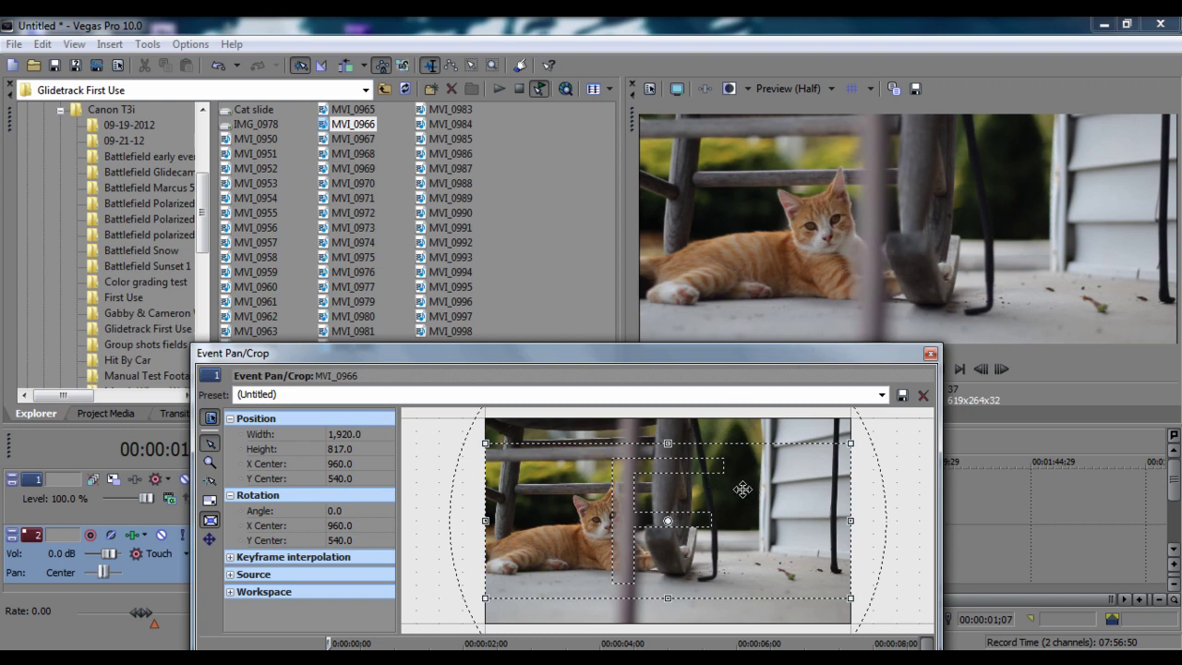
Step: Nudge the crop frame vertically with the arrow keys until Y Center reads 526.3
{"action": "key", "text": "KP_2"}
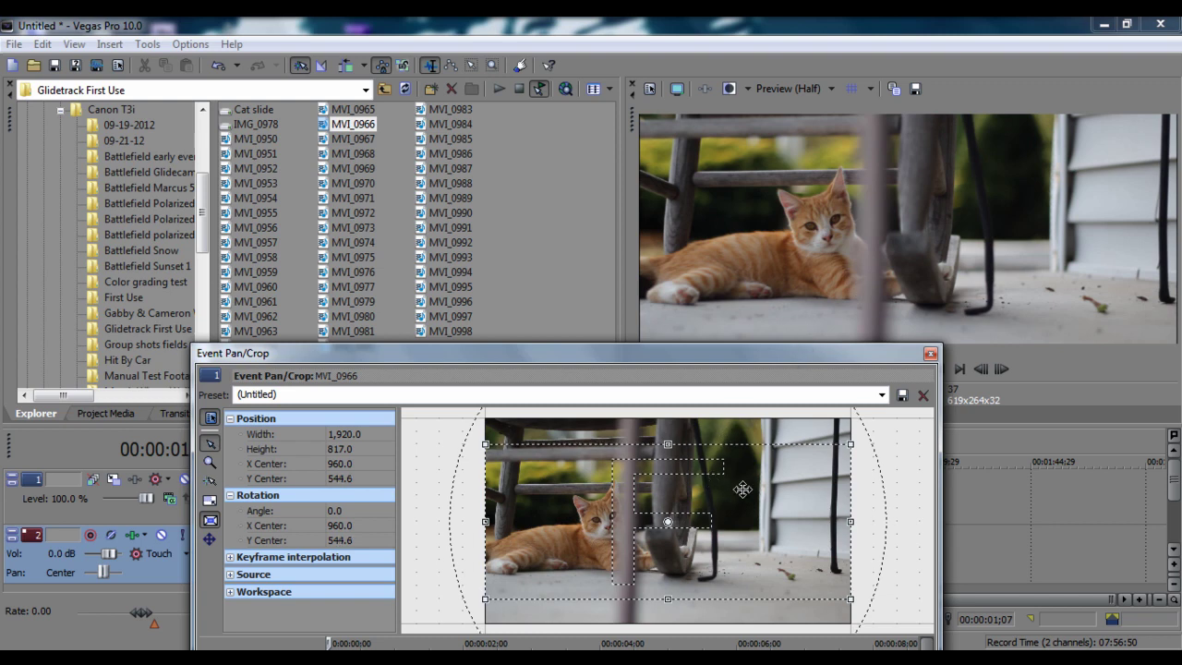
{"action": "key", "text": "KP_8"}
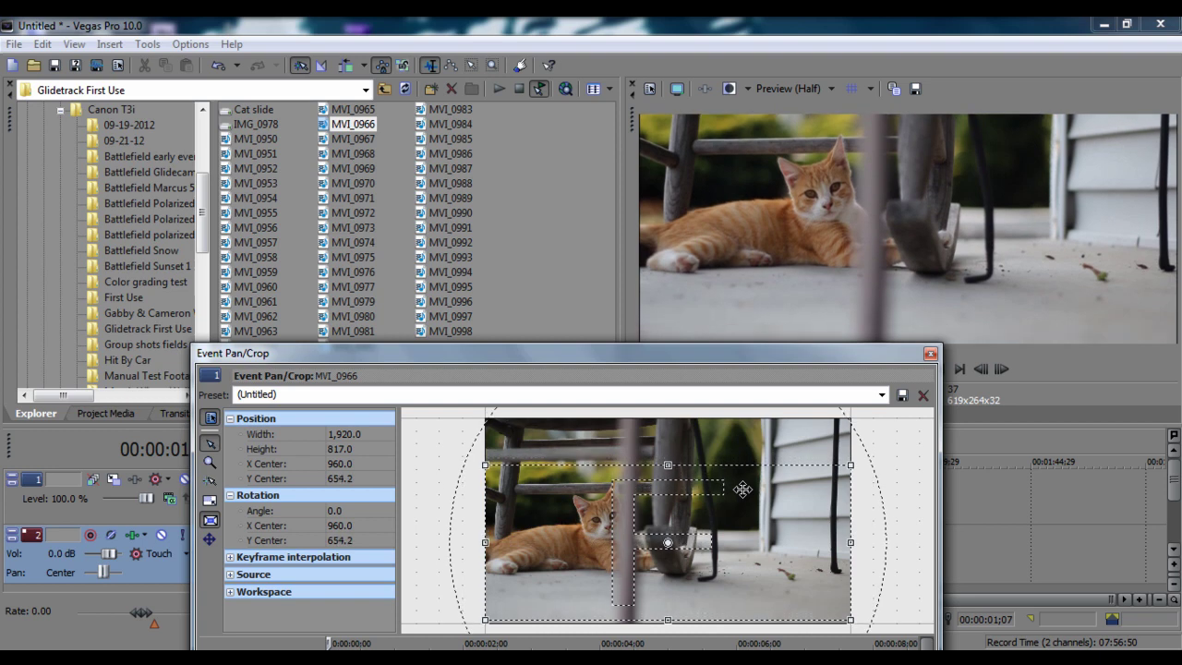
{"action": "key", "text": "KP_8"}
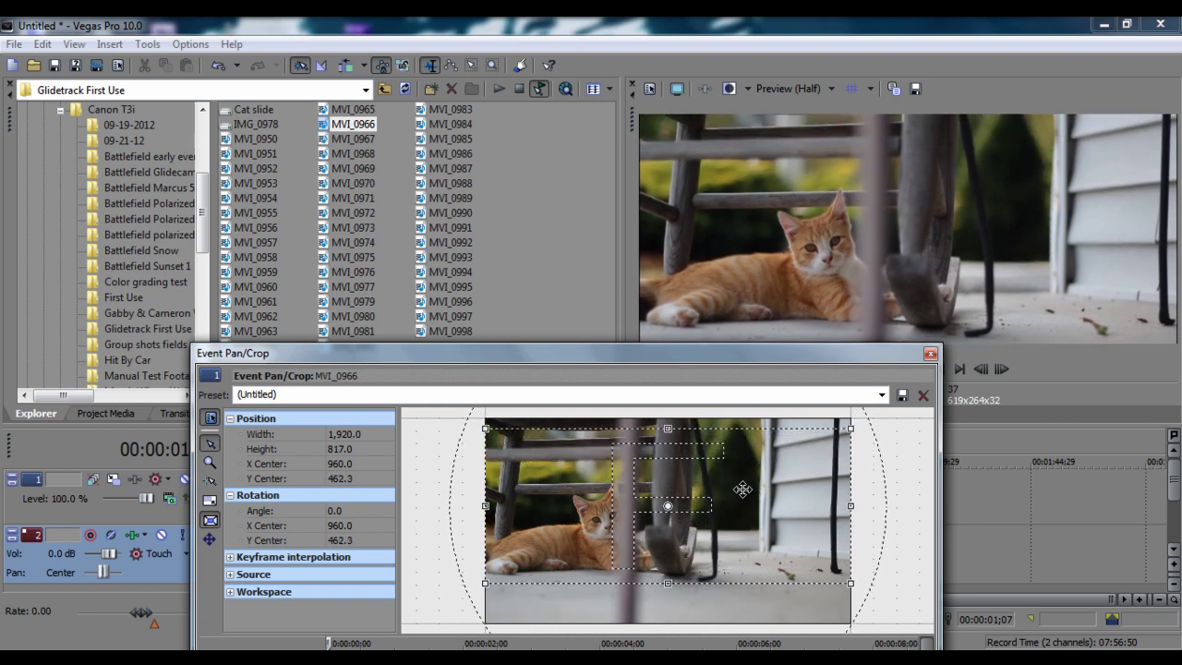
{"action": "key", "text": "KP_8"}
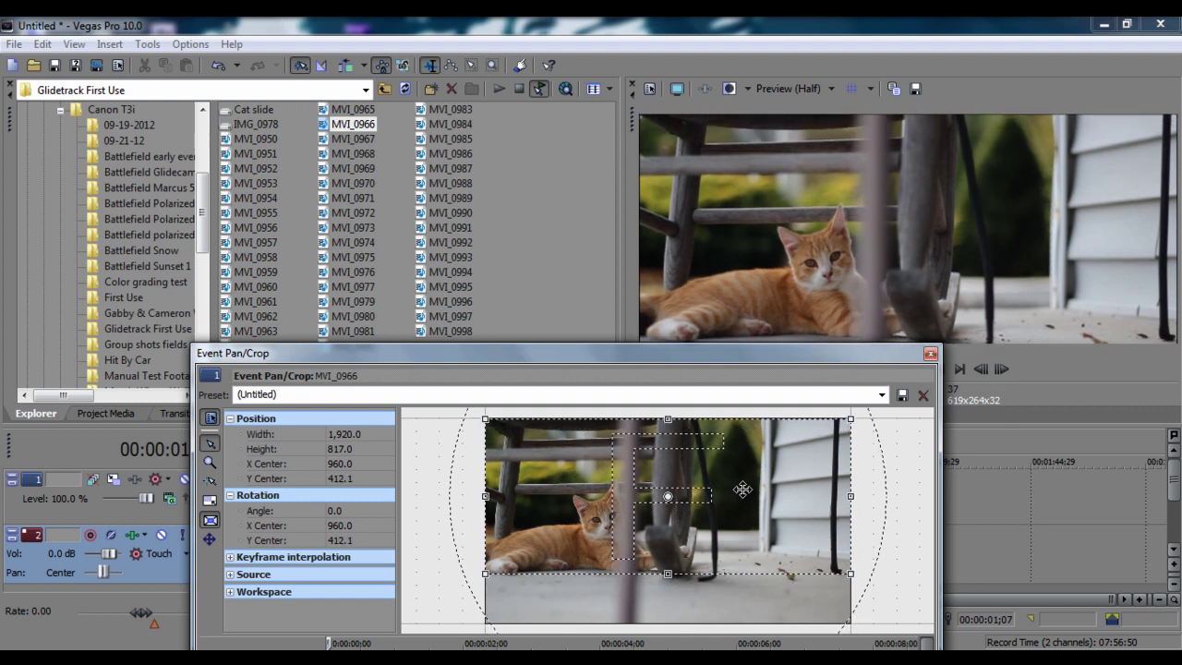
{"action": "key", "text": "KP_2"}
{"action": "key", "text": "KP_2"}
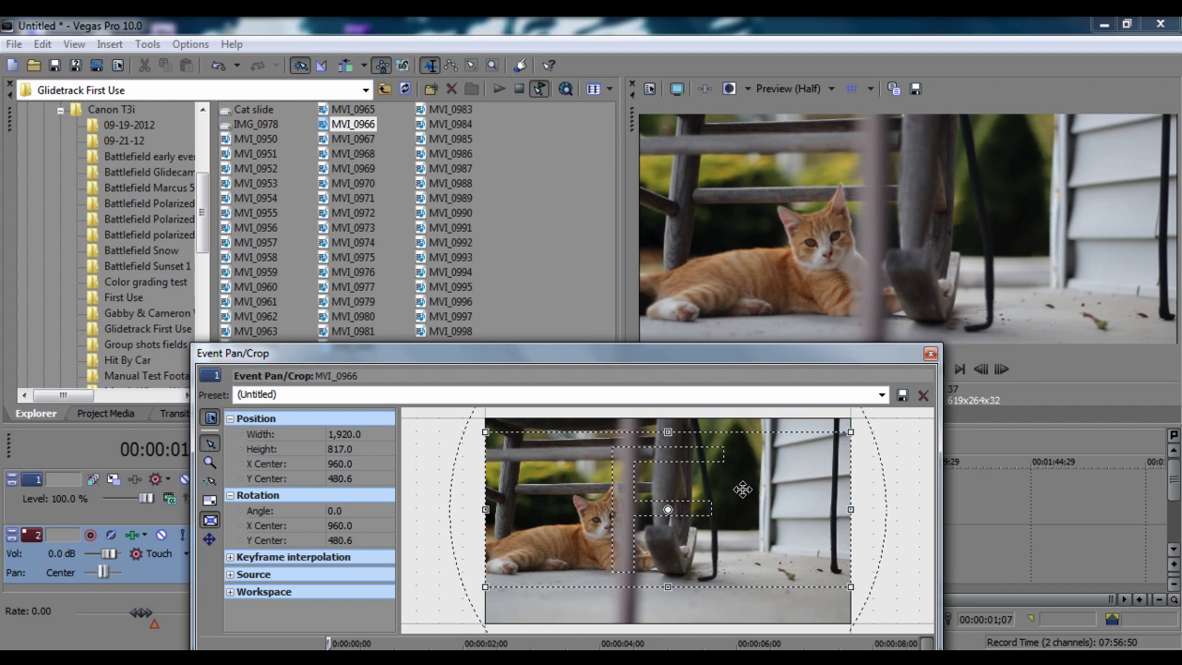
{"action": "key", "text": "KP_2"}
{"action": "key", "text": "KP_2"}
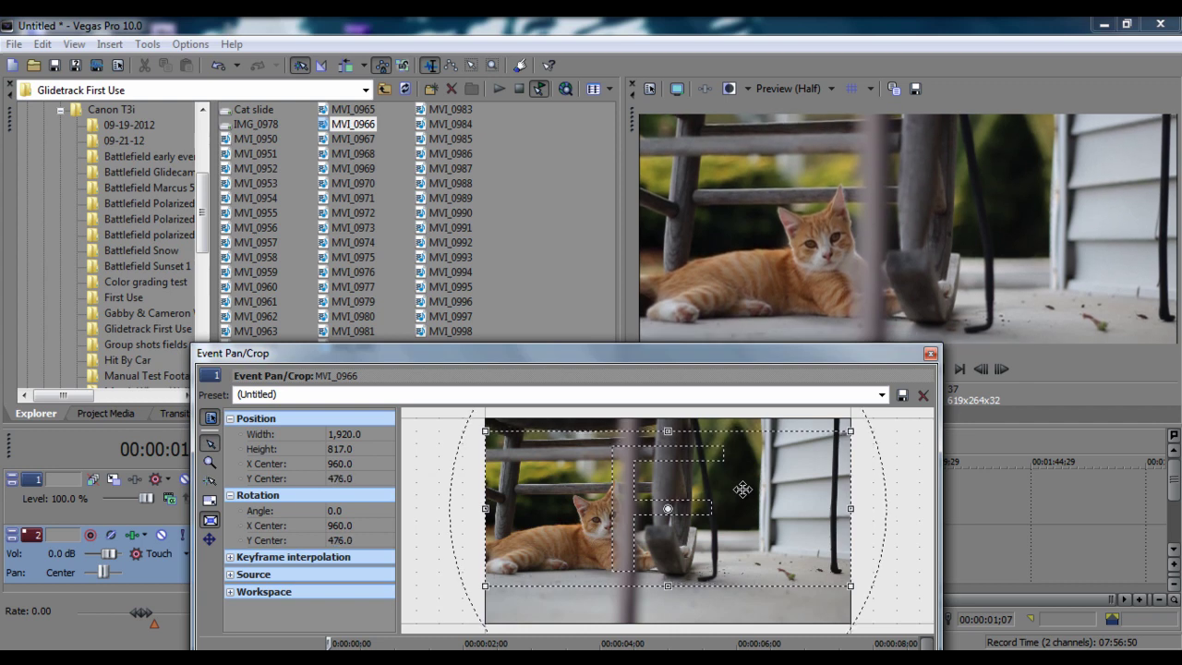
{"action": "key", "text": "KP_2"}
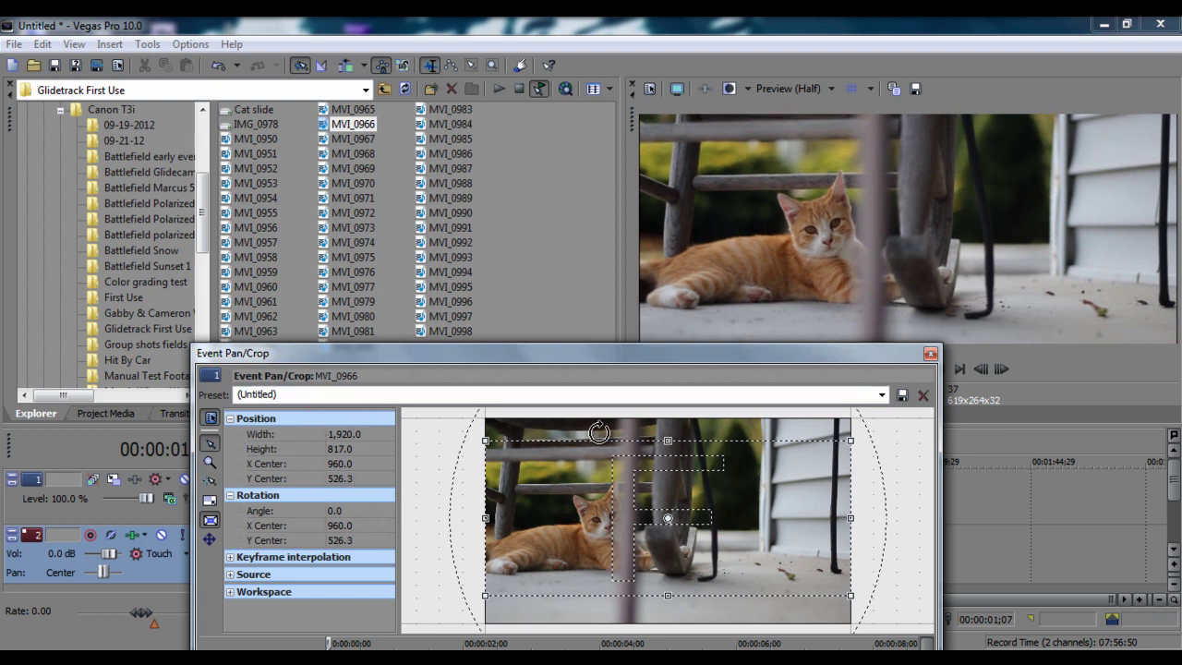
Step: Save the current crop as preset '1920 x 817 Anamorphic' and select it
{"action": "left_click", "coordinate": [324, 394]}
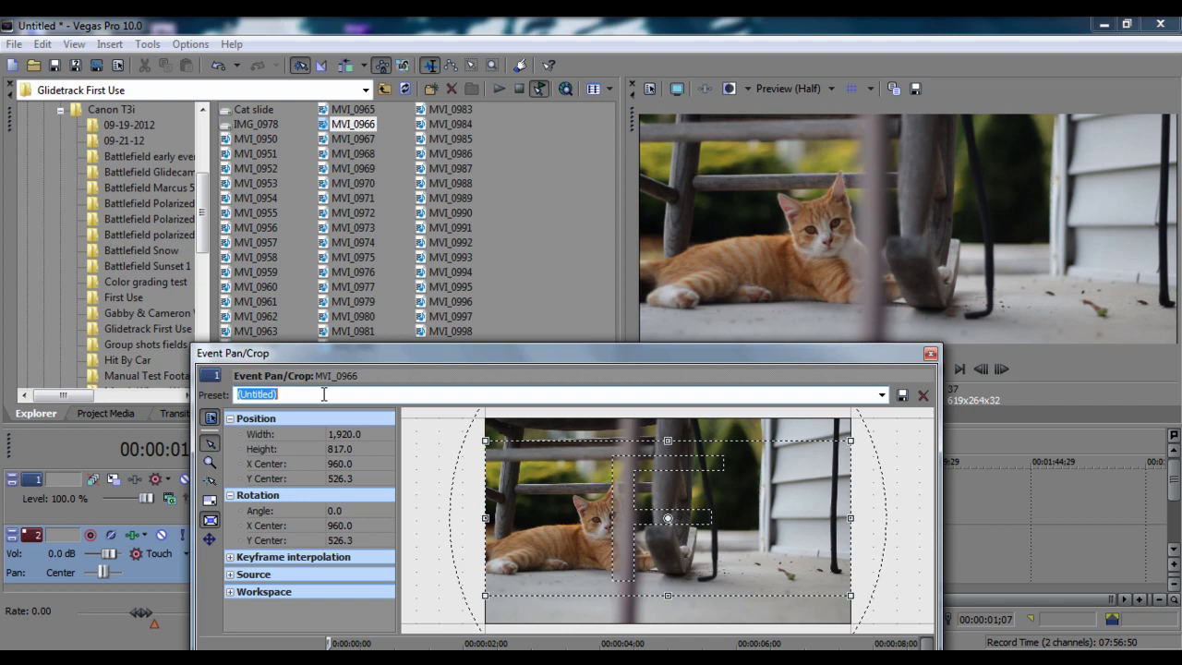
{"action": "type", "text": "1920 x 817 Anamorp"}
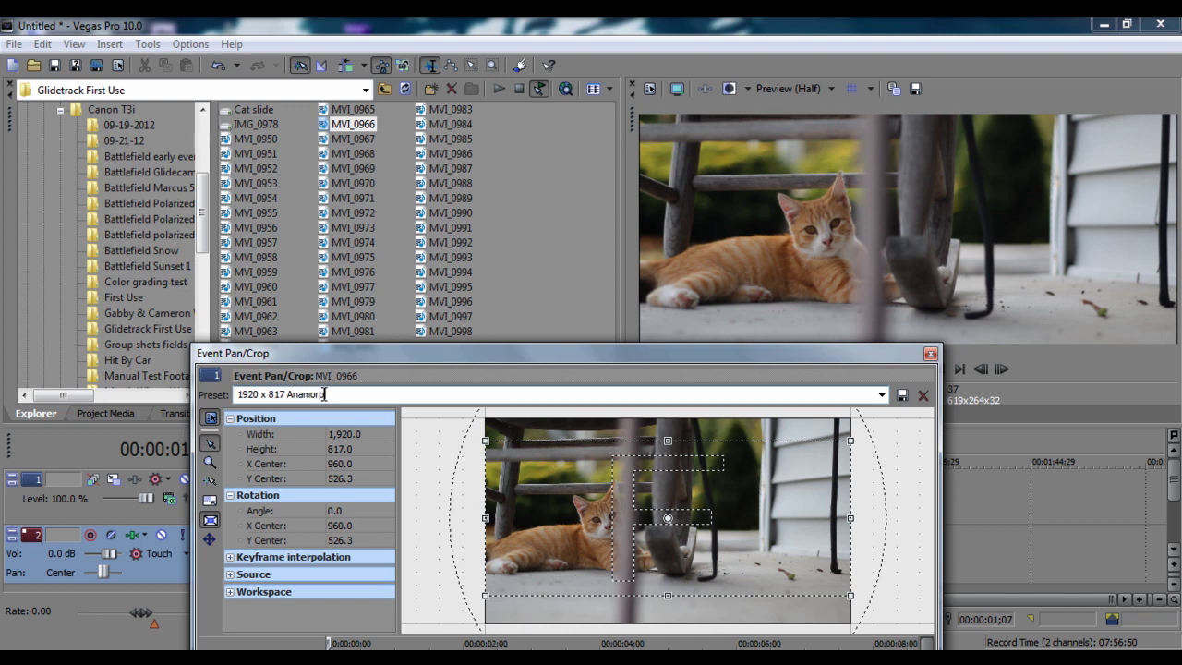
{"action": "type", "text": "hiv"}
{"action": "key", "text": "BackSpace"}
{"action": "type", "text": "c"}
{"action": "left_click", "coordinate": [882, 394]}
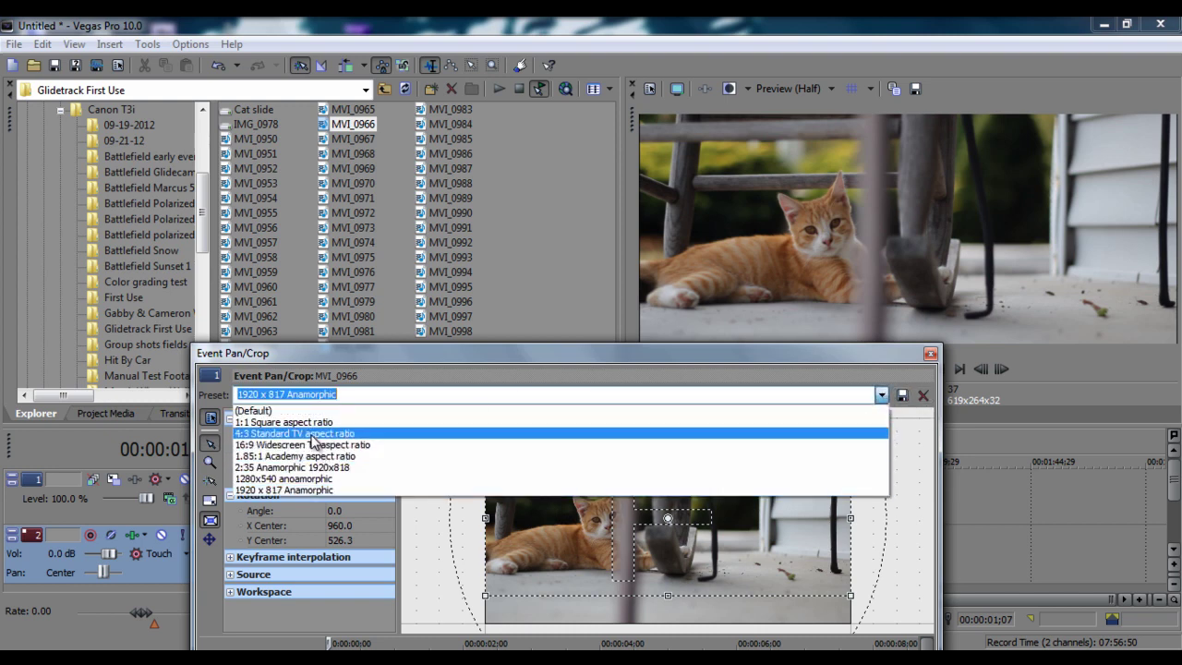
{"action": "left_click", "coordinate": [326, 491]}
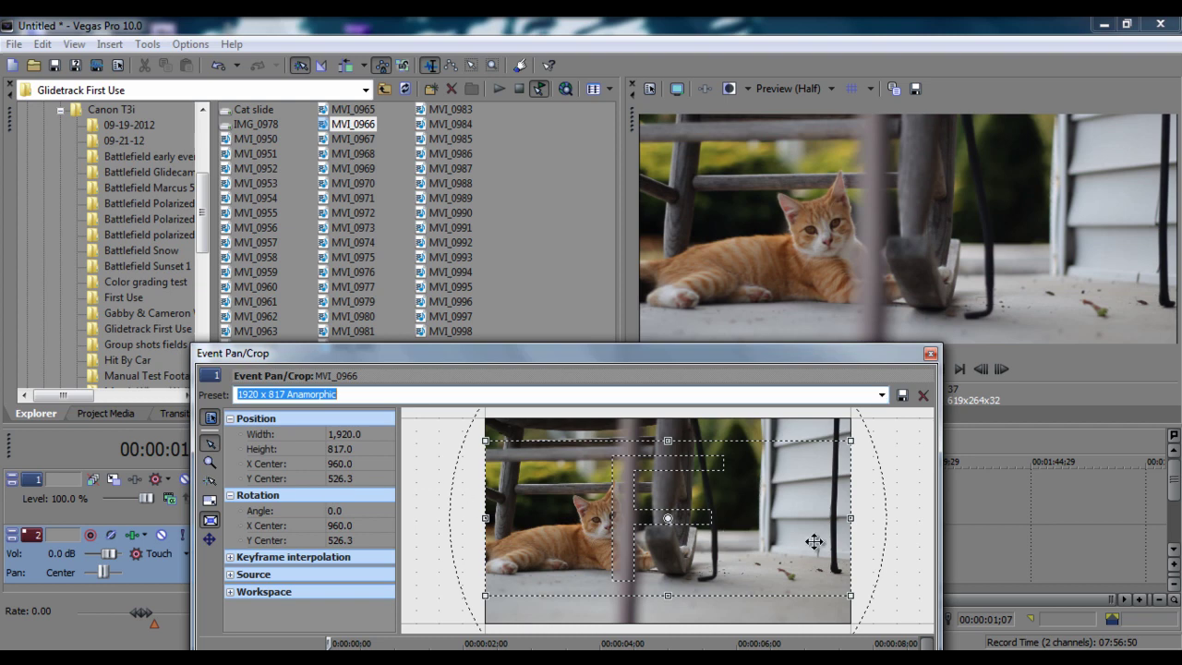
Step: Close Event Pan/Crop and play back the cropped MVI_0966 clip in the preview
{"action": "left_click", "coordinate": [930, 354]}
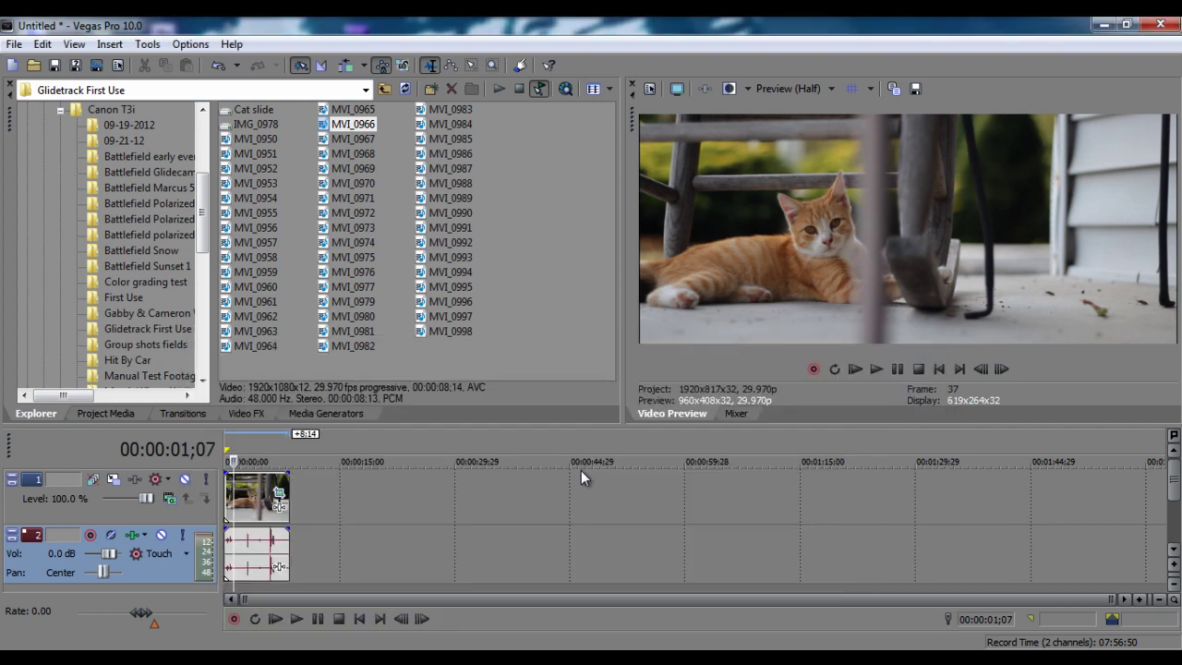
{"action": "left_click", "coordinate": [875, 369]}
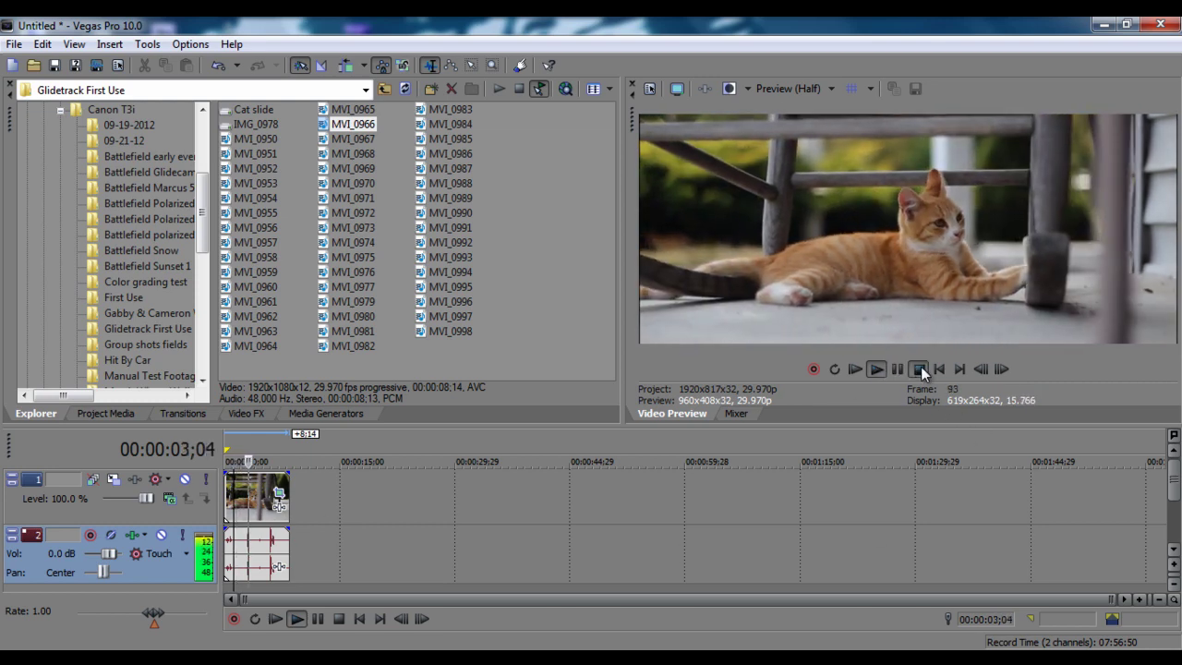
{"action": "left_click", "coordinate": [918, 368]}
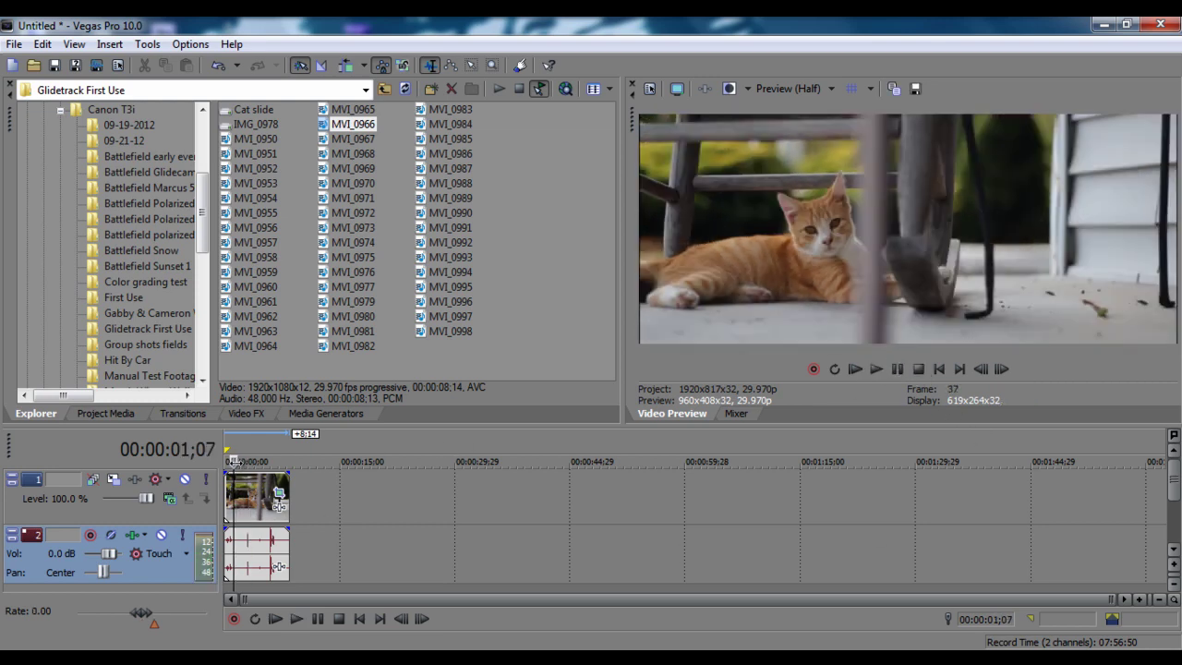
{"action": "key", "text": "space"}
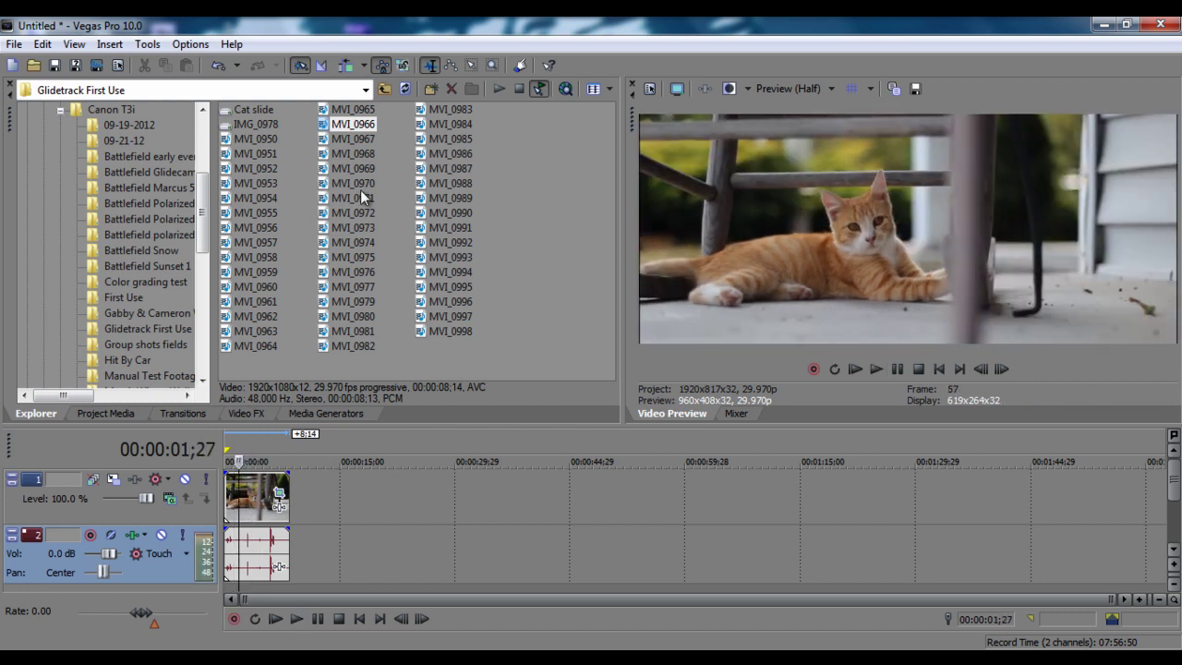
Step: Place MVI_0972 on the timeline after MVI_0966 and select the new event
{"action": "left_click", "coordinate": [360, 169]}
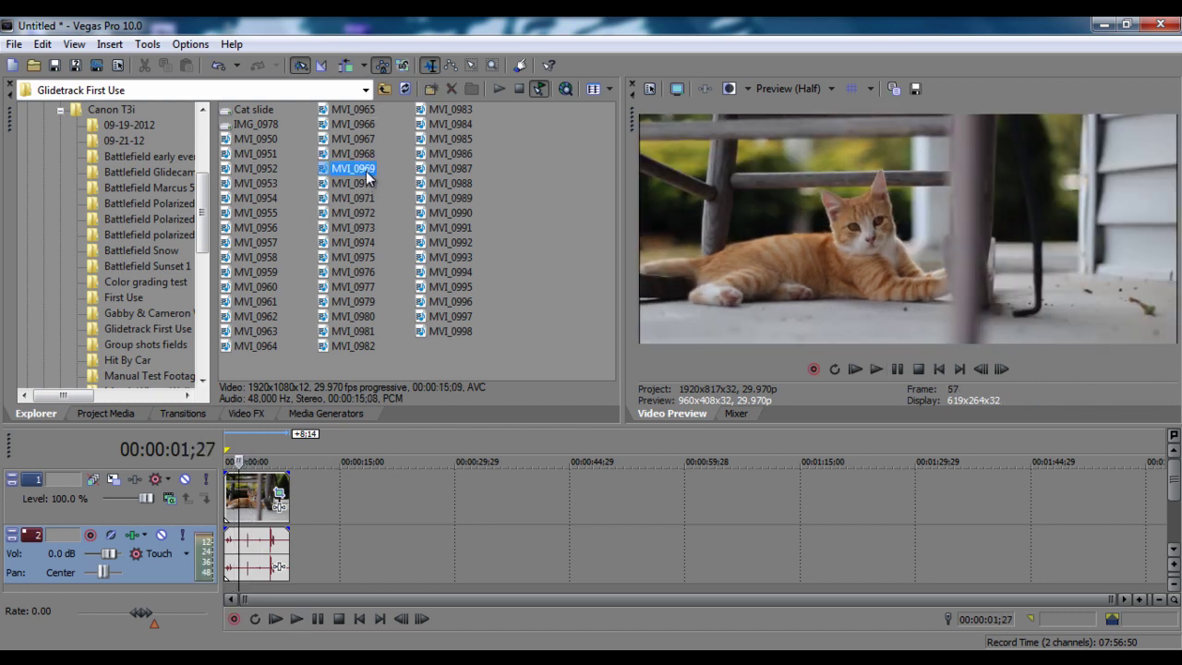
{"action": "left_click", "coordinate": [360, 212]}
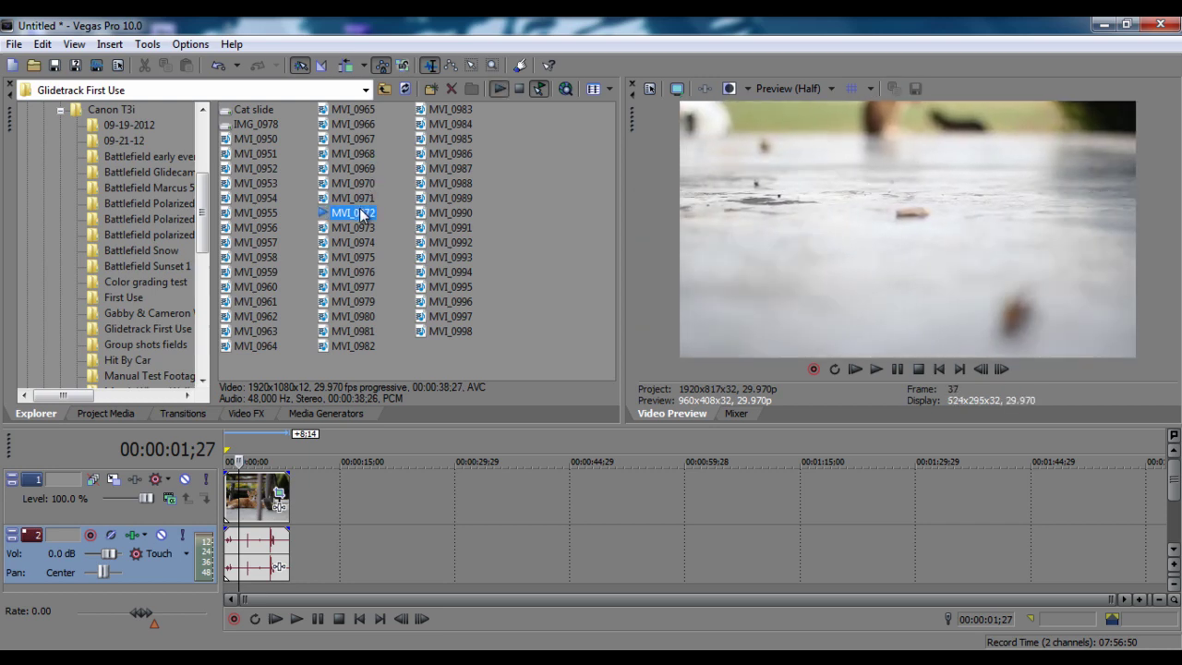
{"action": "left_click_drag", "start_coordinate": [360, 215], "coordinate": [299, 524]}
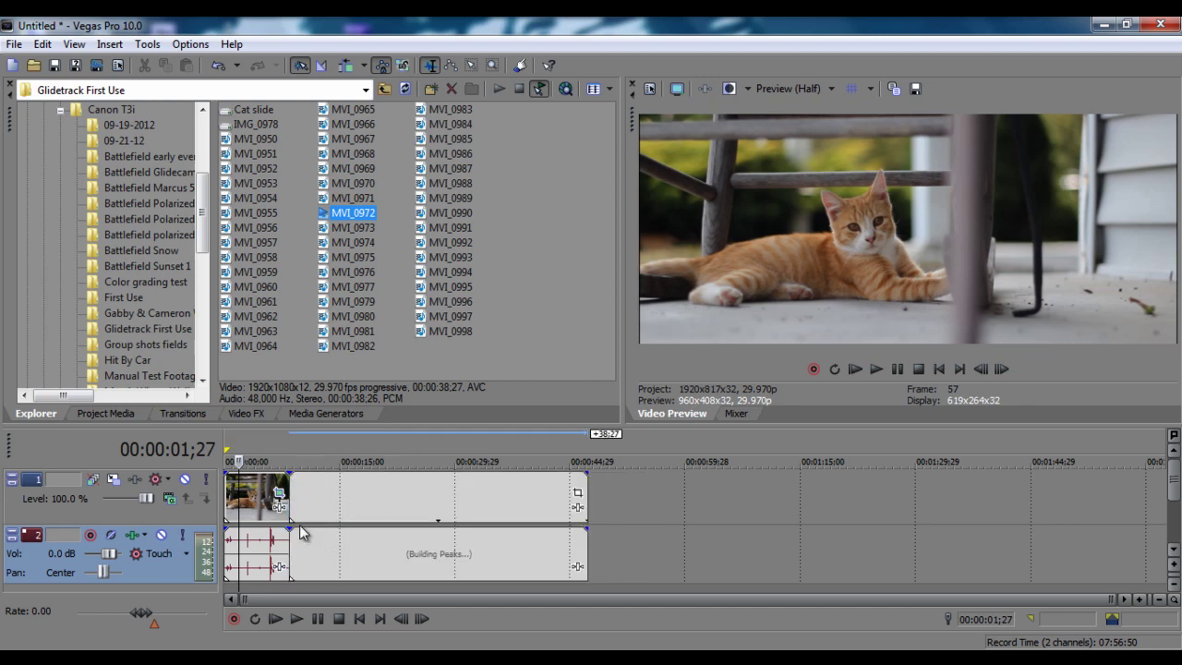
{"action": "left_click", "coordinate": [408, 494]}
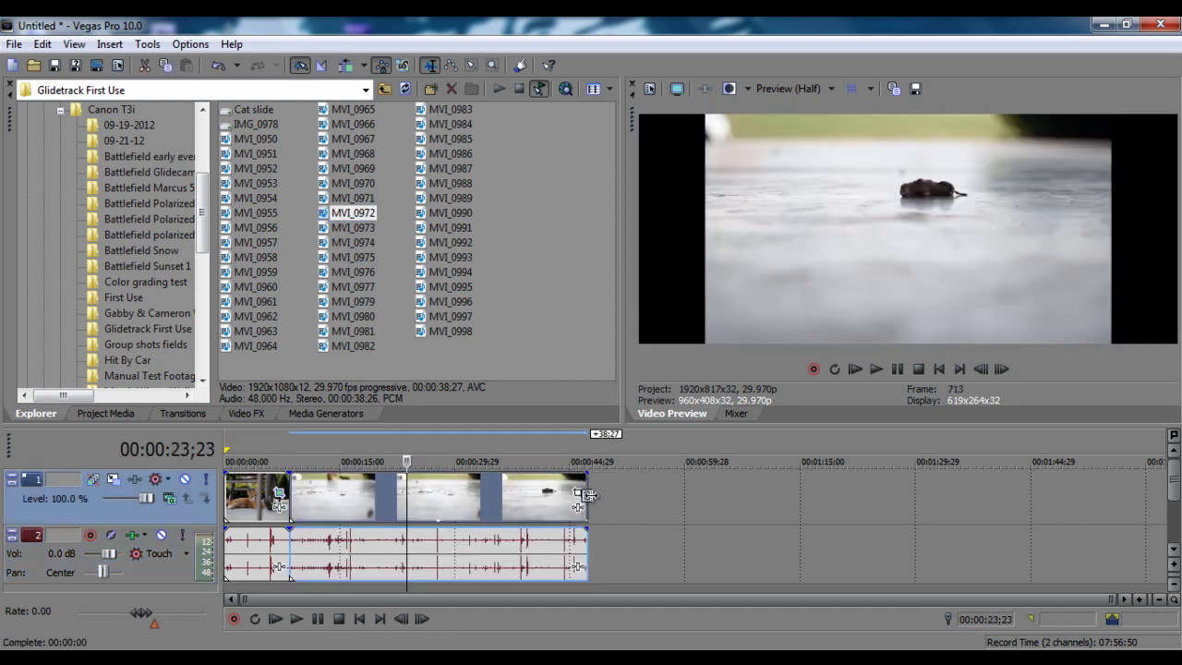
Step: Apply the 1920 x 817 Anamorphic preset to MVI_0972, re-centre it at Y 412.1, then close
{"action": "left_click", "coordinate": [578, 494]}
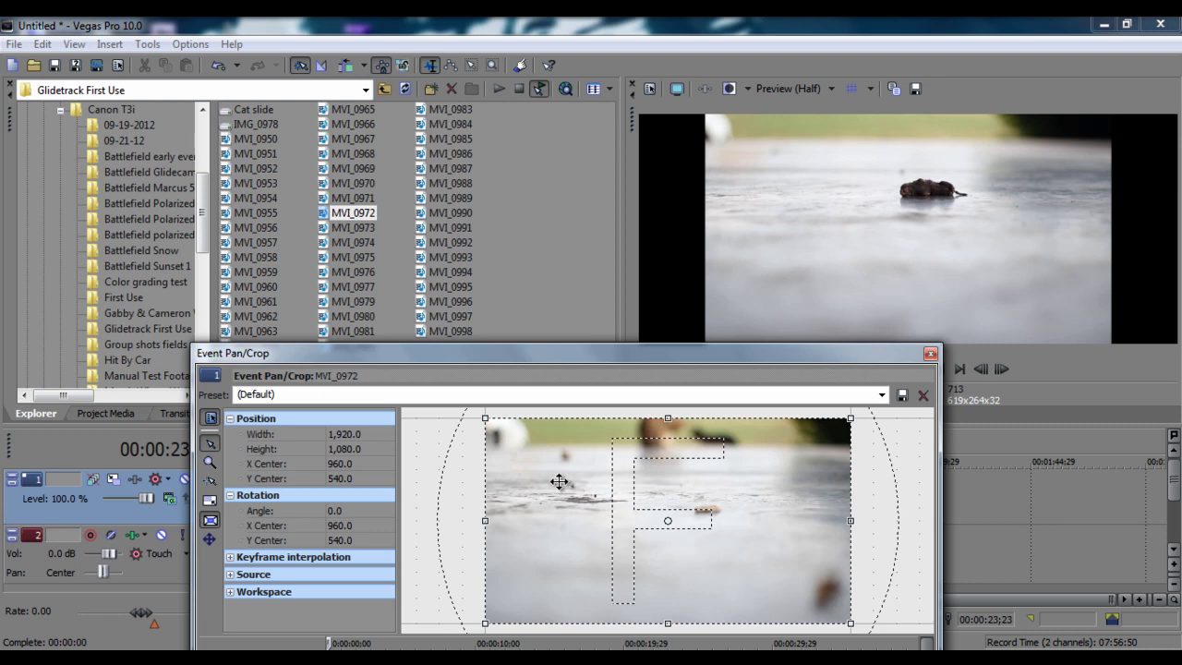
{"action": "left_click", "coordinate": [882, 394]}
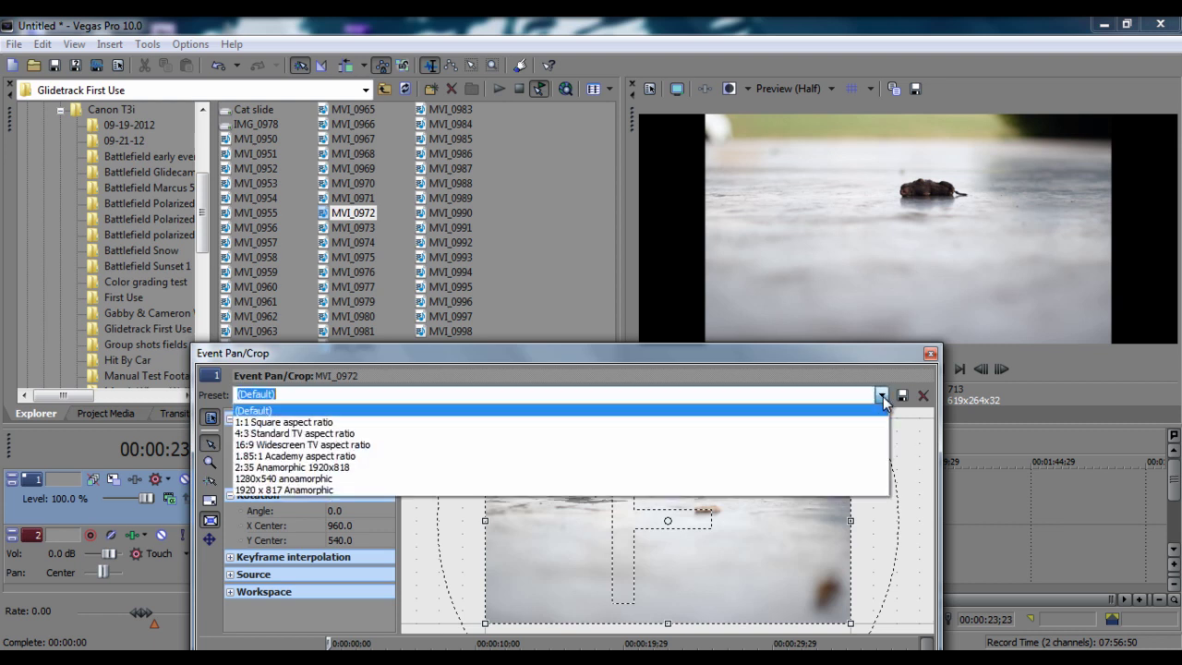
{"action": "left_click", "coordinate": [316, 490]}
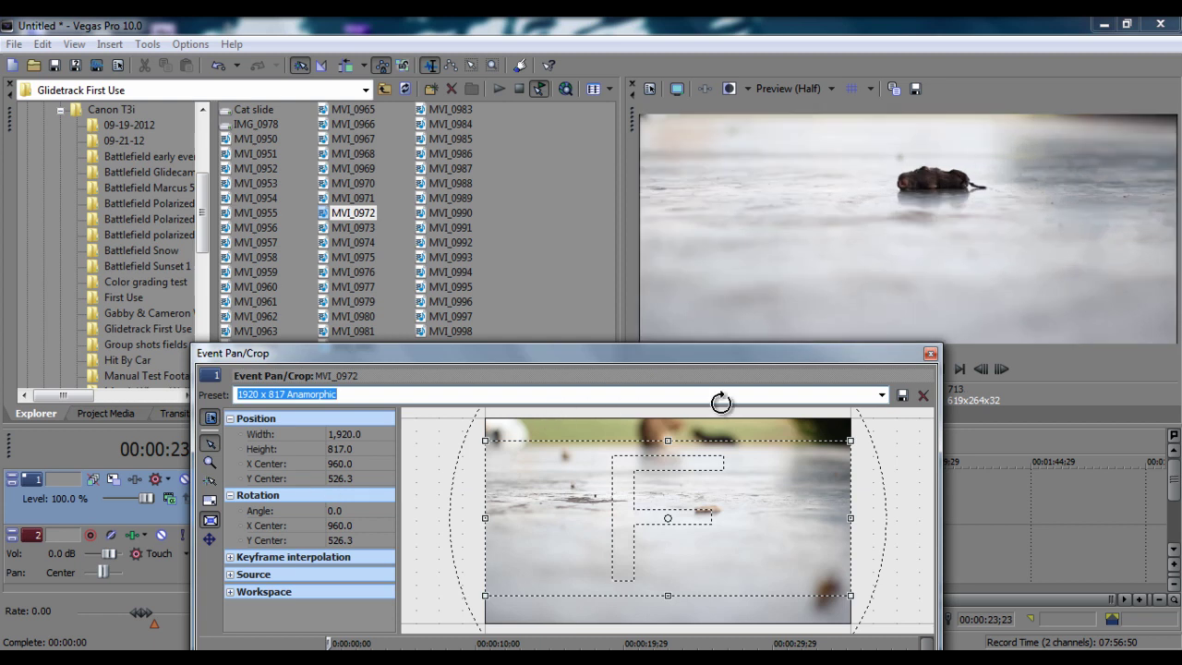
{"action": "left_click", "coordinate": [717, 484]}
{"action": "left_click_drag", "start_coordinate": [717, 484], "coordinate": [718, 462]}
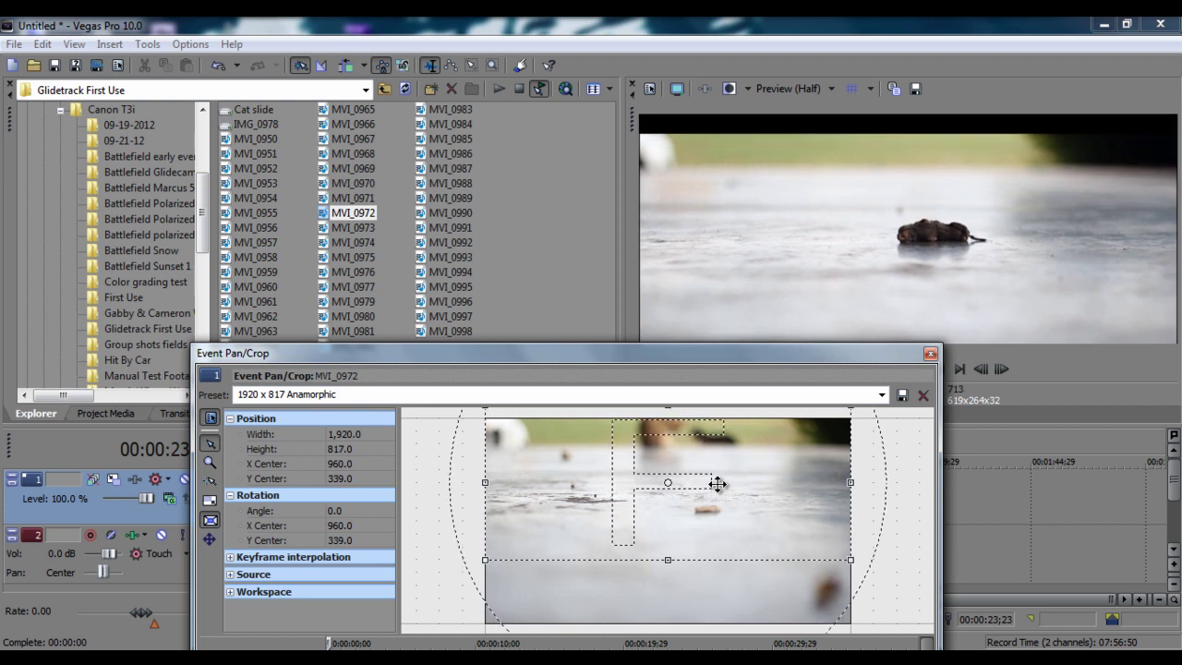
{"action": "left_click_drag", "start_coordinate": [717, 484], "coordinate": [718, 484]}
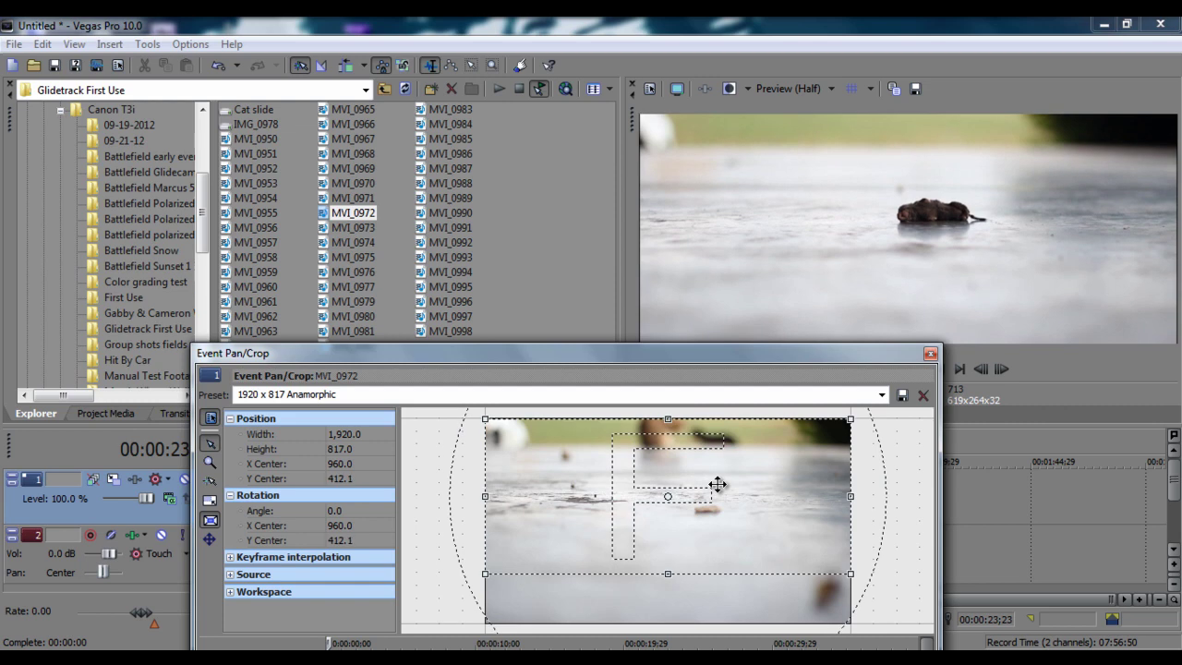
{"action": "left_click", "coordinate": [930, 354]}
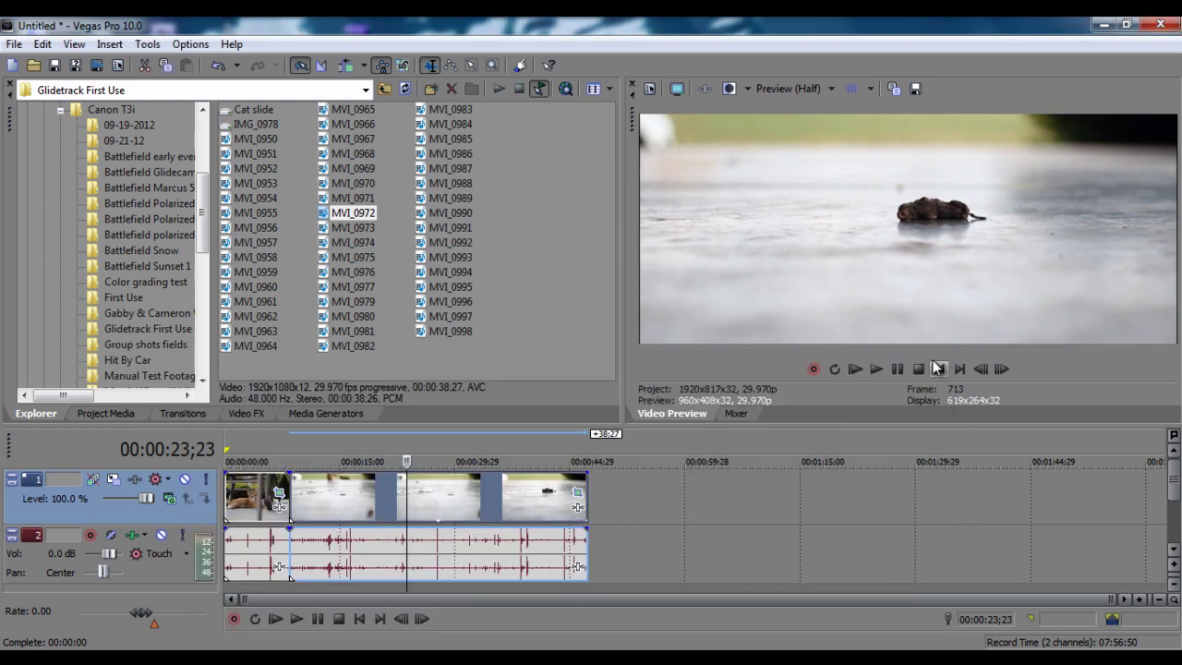
Step: Return to frame 0, deselect the timeline events, and open the File menu
{"action": "left_click", "coordinate": [358, 620]}
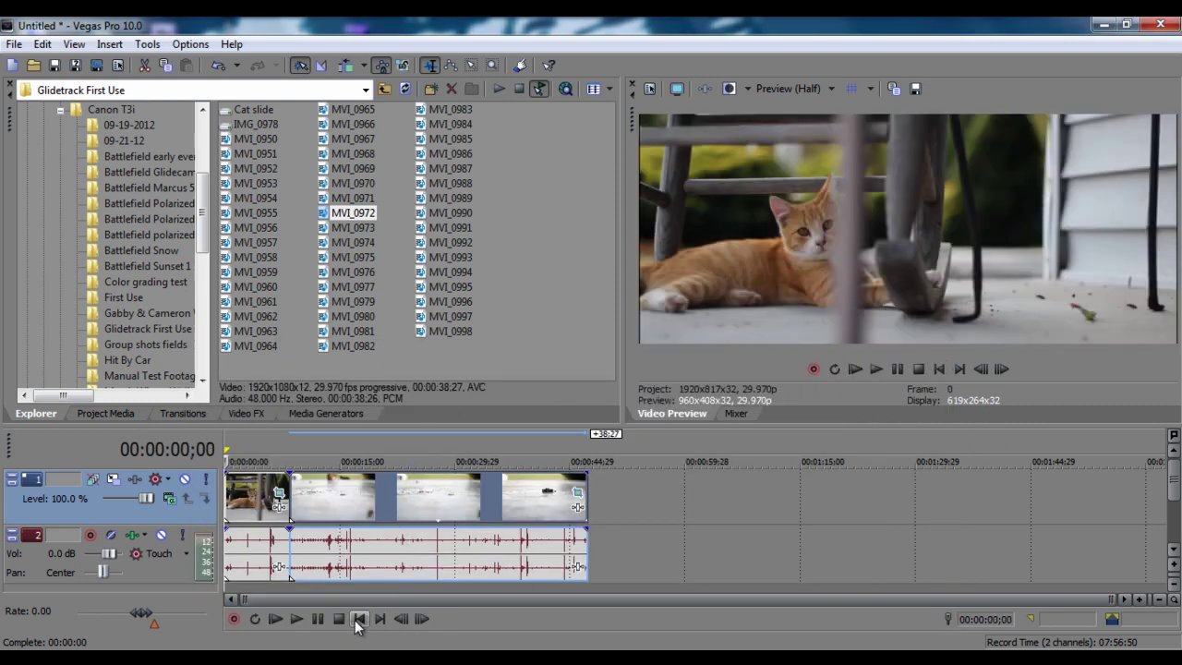
{"action": "left_click", "coordinate": [637, 554]}
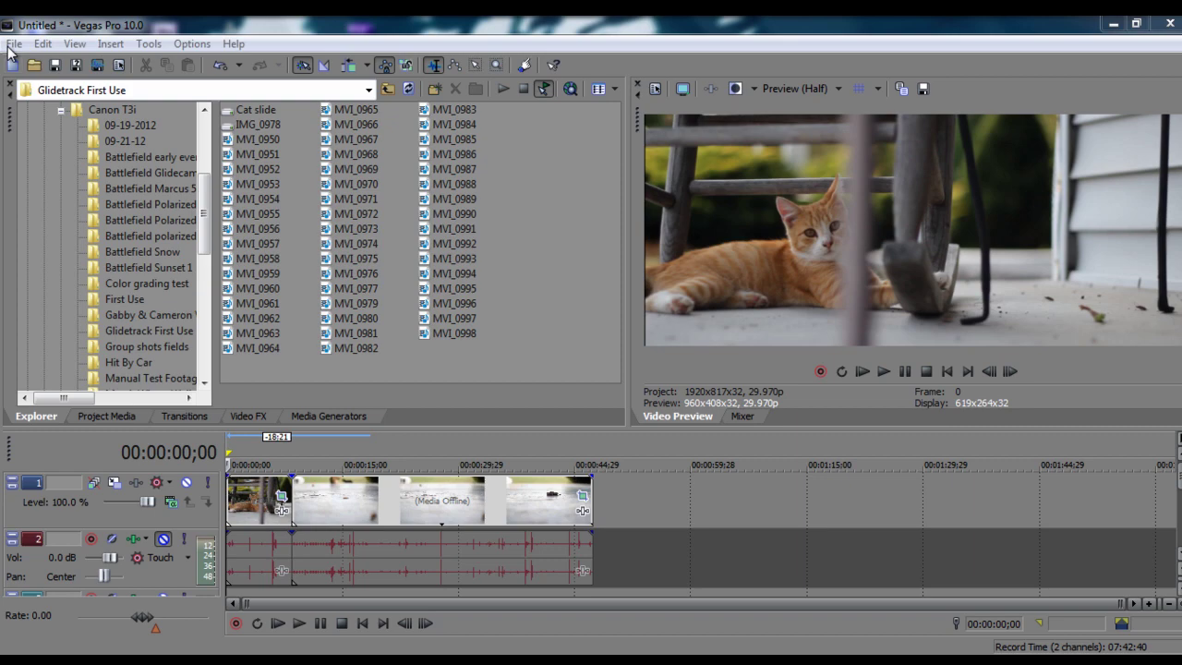
{"action": "left_click", "coordinate": [14, 43]}
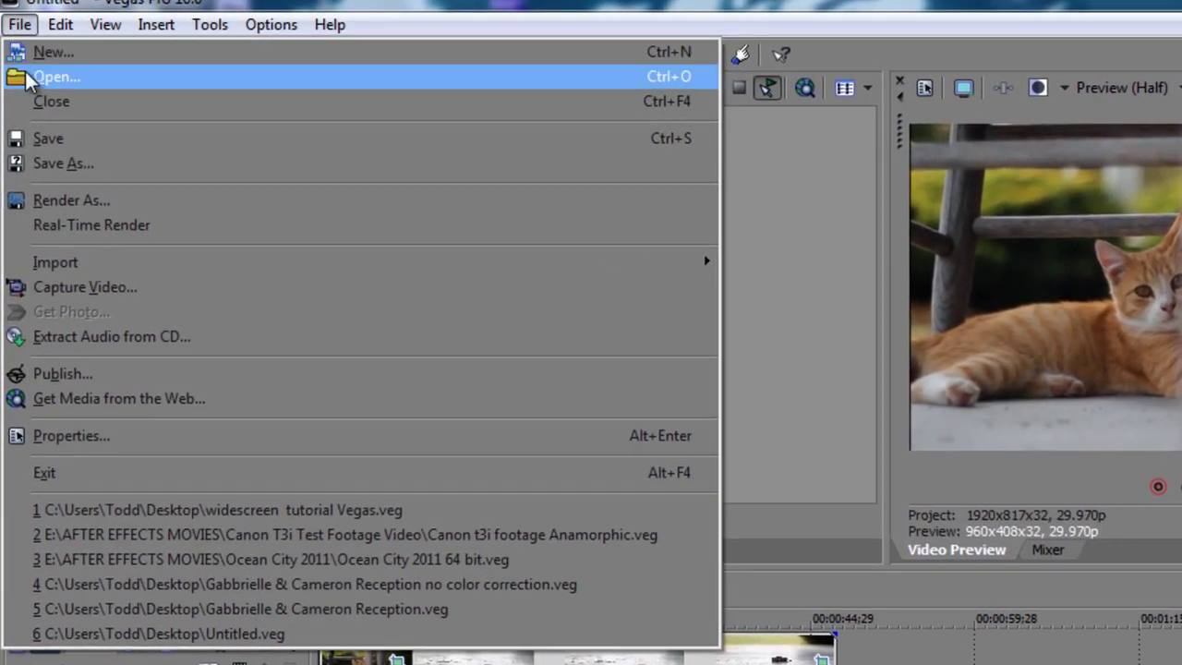
Step: Open Render As with Sony AVC (*.mp4;*.m2ts;*.avc) as the output type
{"action": "left_click", "coordinate": [82, 198]}
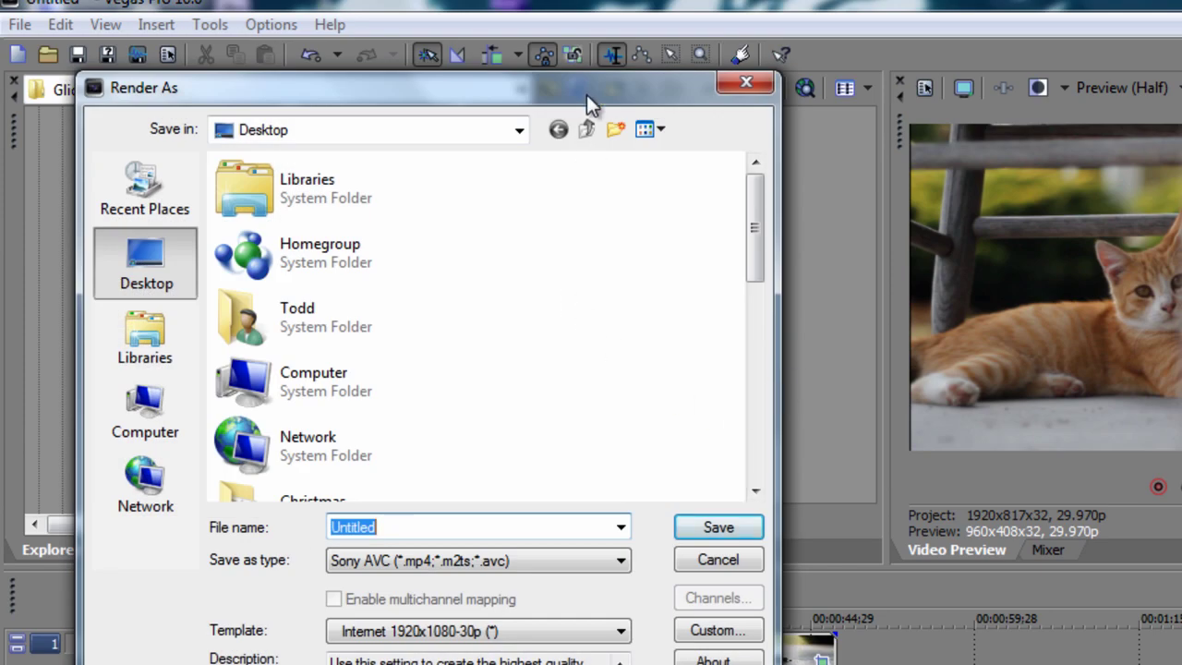
{"action": "left_click_drag", "start_coordinate": [588, 95], "coordinate": [874, 110]}
{"action": "left_click", "coordinate": [907, 572]}
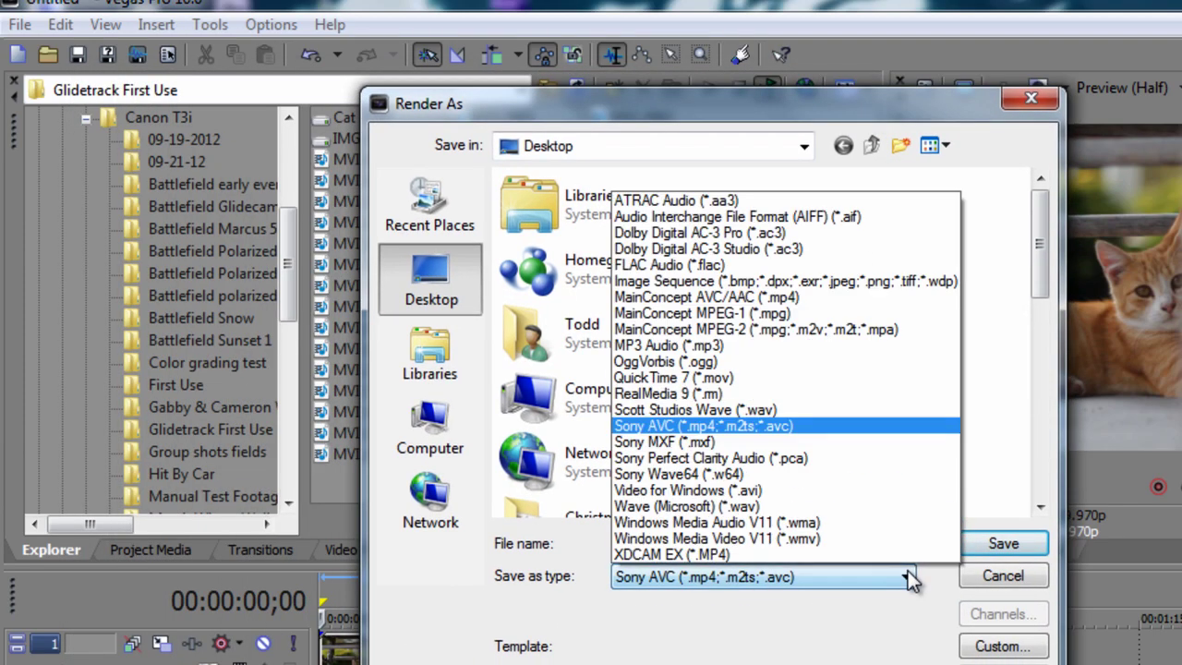
{"action": "left_click", "coordinate": [712, 428]}
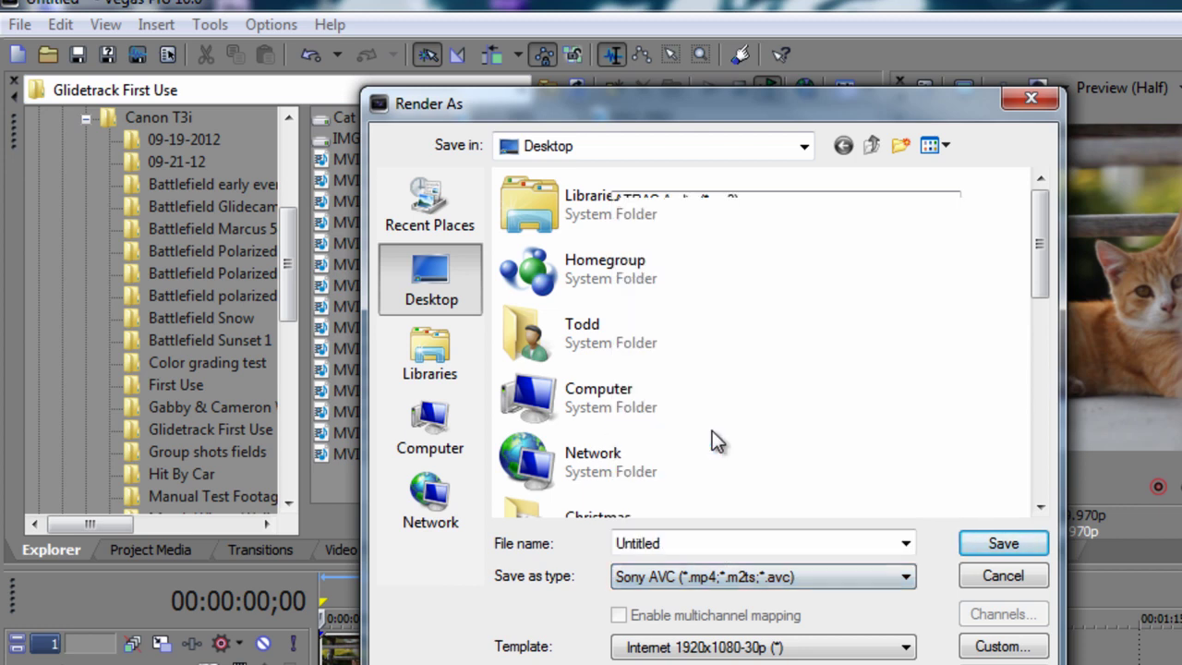
Step: In the custom Sony AVC settings, choose a custom frame size and enter width 1920
{"action": "left_click", "coordinate": [1000, 644]}
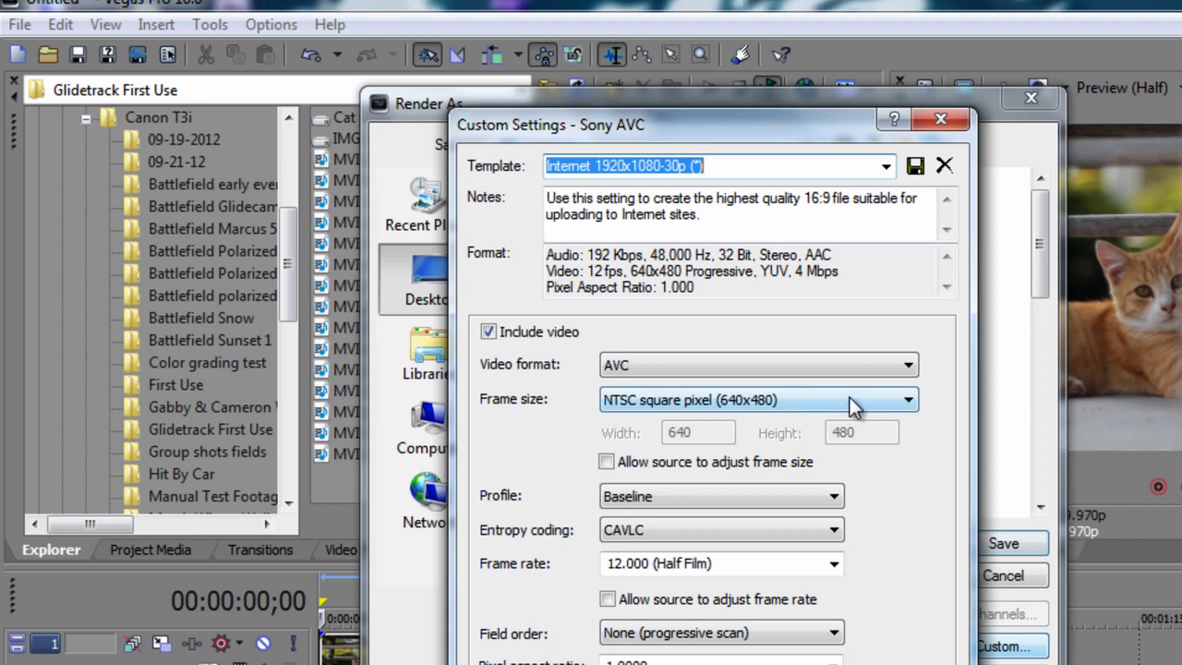
{"action": "left_click", "coordinate": [900, 400]}
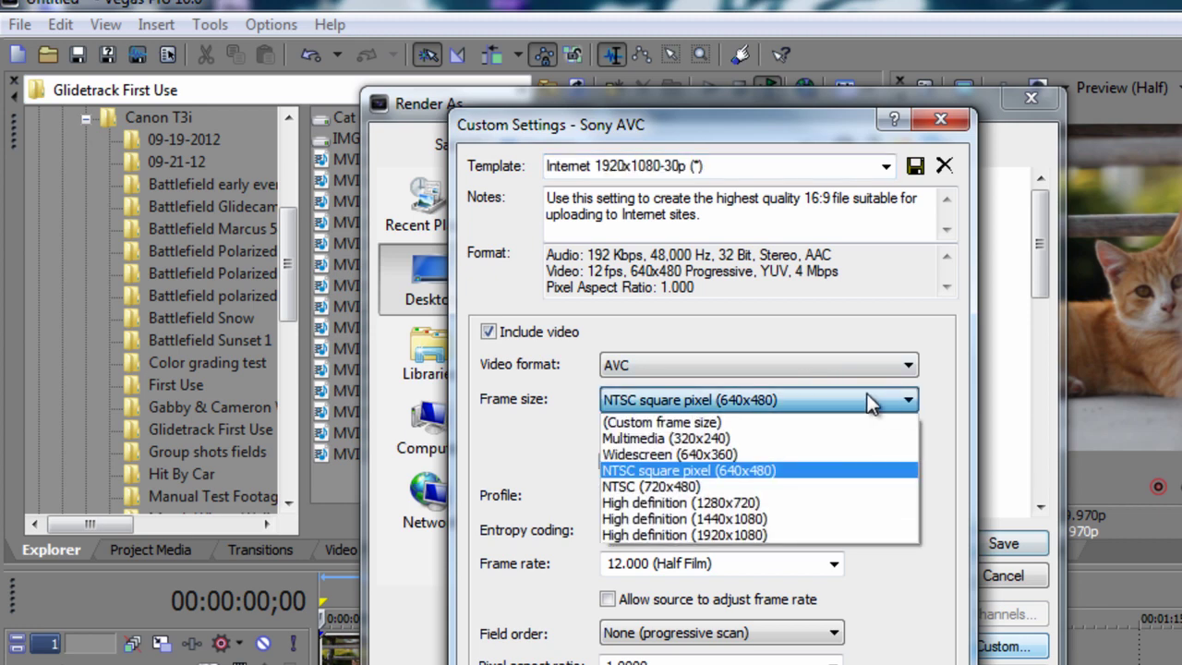
{"action": "left_click", "coordinate": [746, 420]}
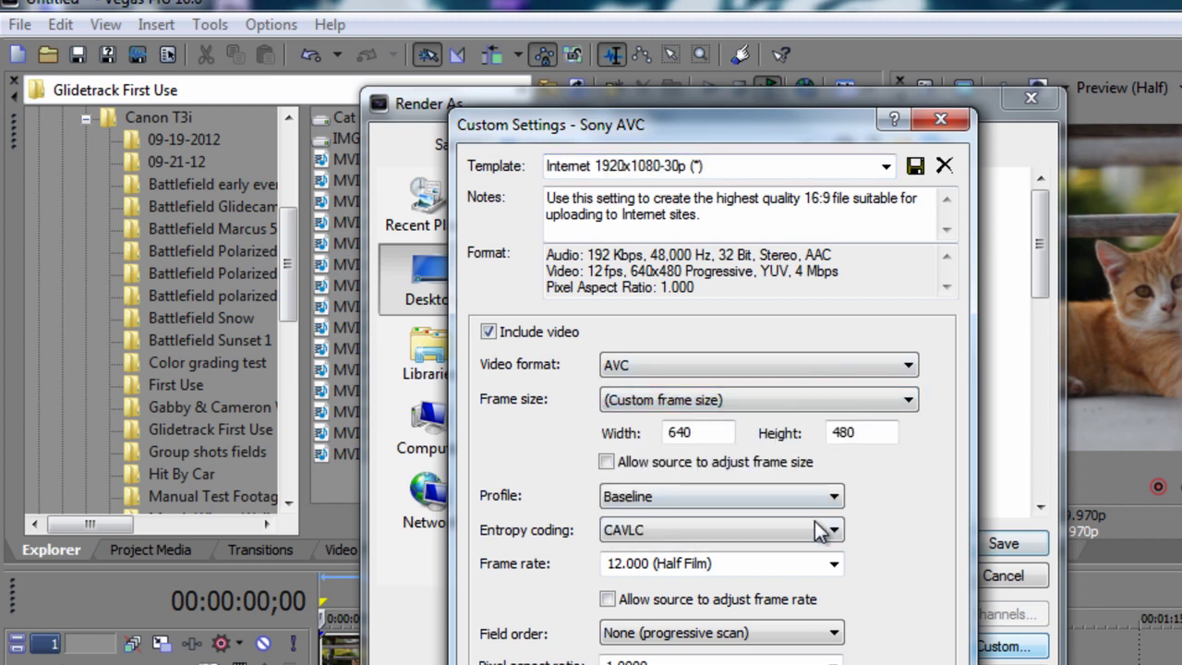
{"action": "left_click", "coordinate": [710, 431]}
{"action": "left_click_drag", "start_coordinate": [710, 431], "coordinate": [635, 436]}
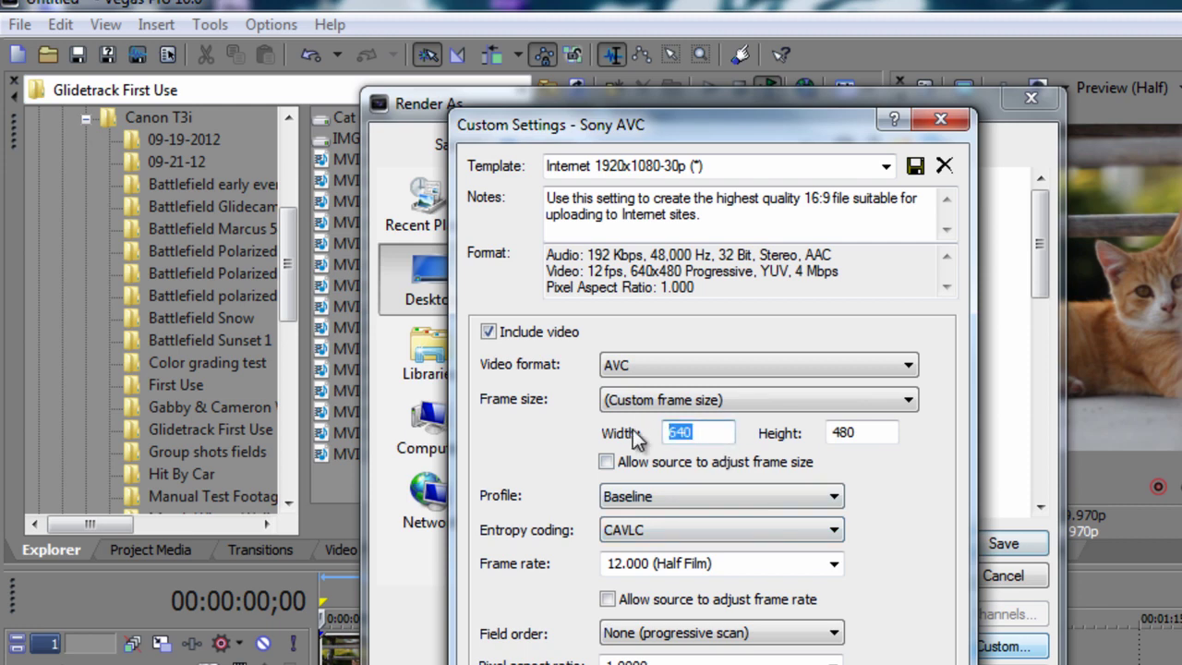
{"action": "type", "text": "1920"}
{"action": "key", "text": "Tab"}
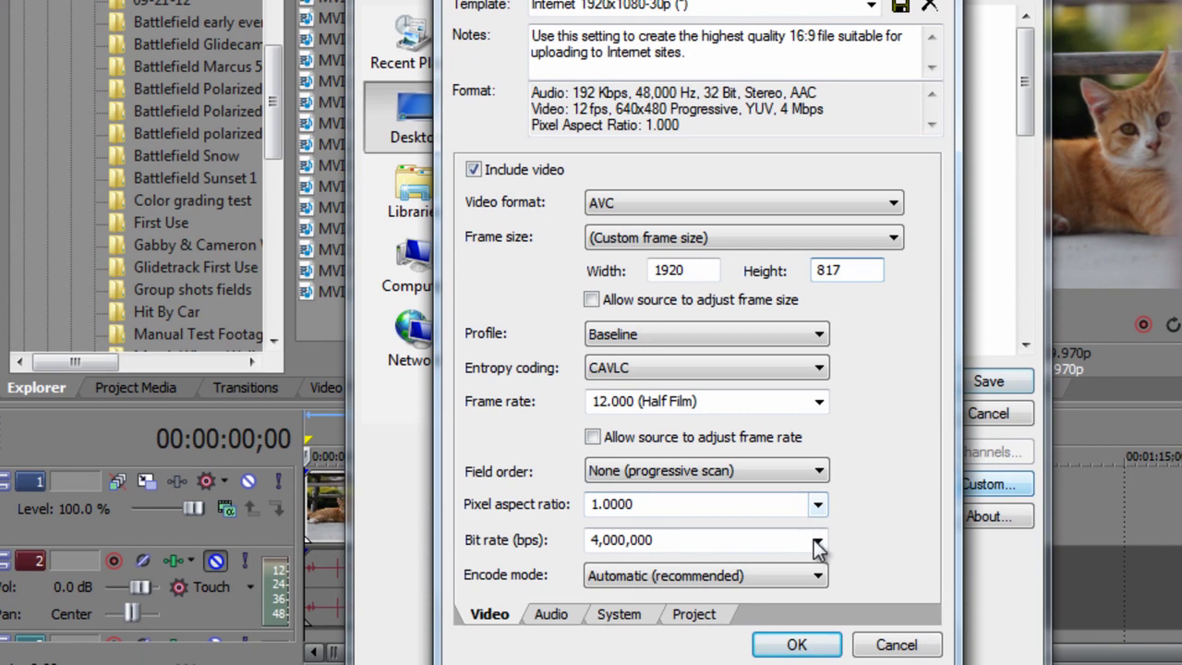
Step: Set the video bit rate to 8,000,000 bps
{"action": "left_click", "coordinate": [817, 541]}
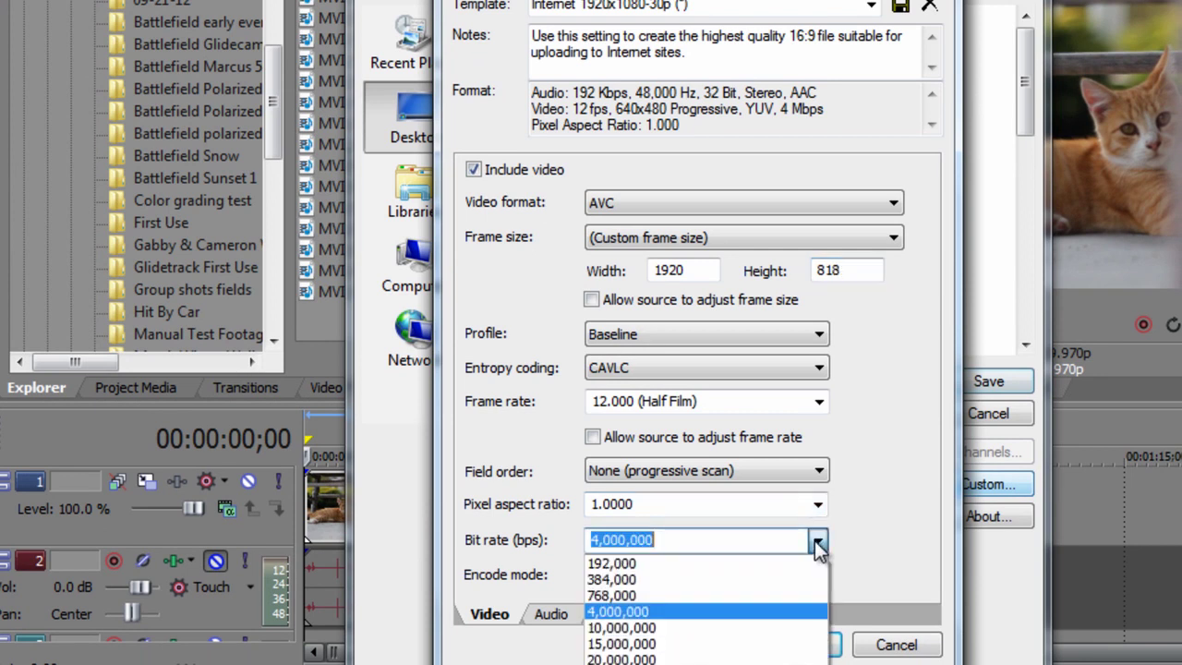
{"action": "left_click", "coordinate": [676, 629]}
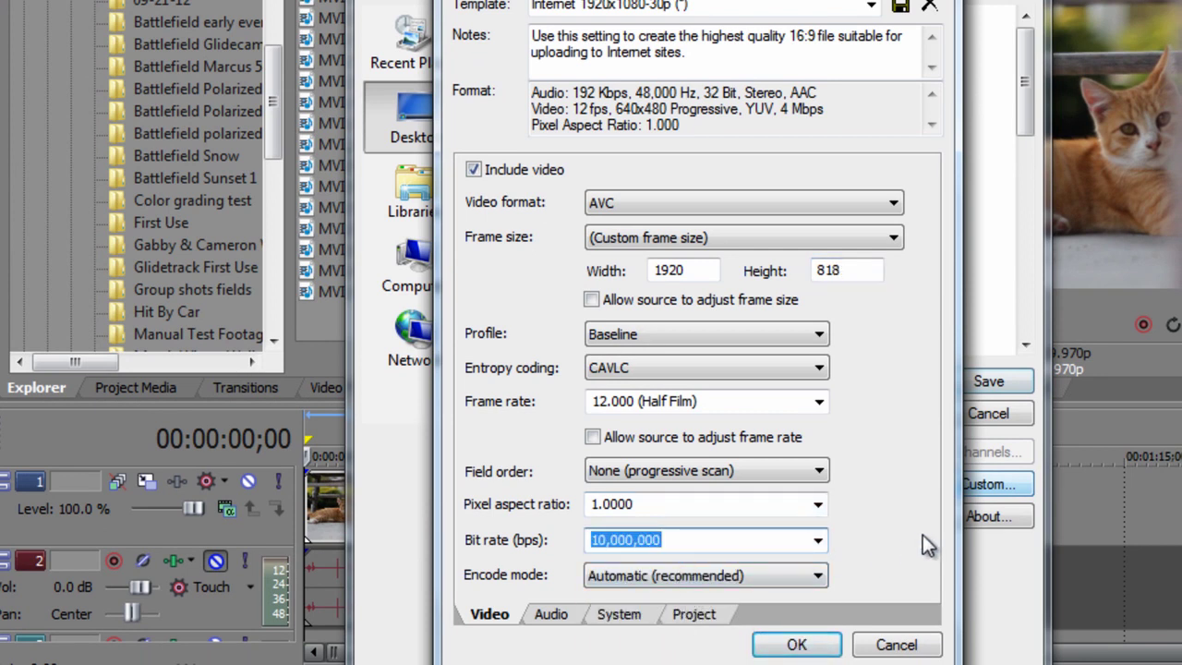
{"action": "left_click", "coordinate": [805, 547]}
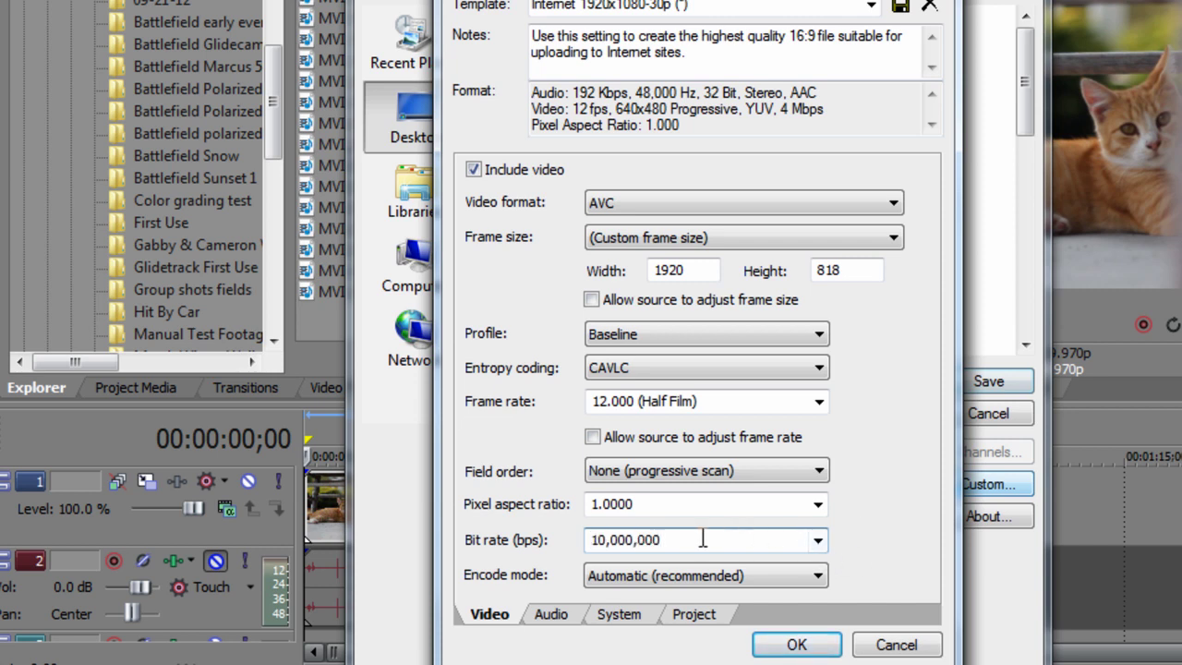
{"action": "left_click_drag", "start_coordinate": [608, 543], "coordinate": [589, 543]}
{"action": "type", "text": "8"}
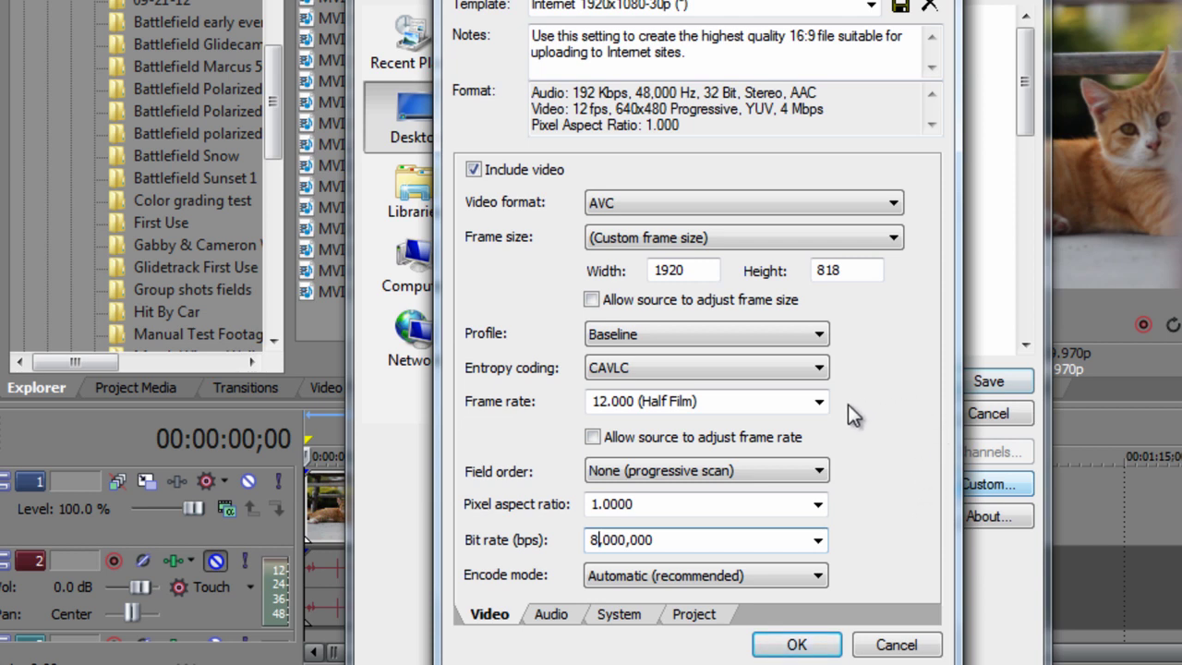
Step: Set the frame rate to 29.970 (NTSC), keep the AVC video format, and review the audio settings
{"action": "left_click", "coordinate": [818, 402]}
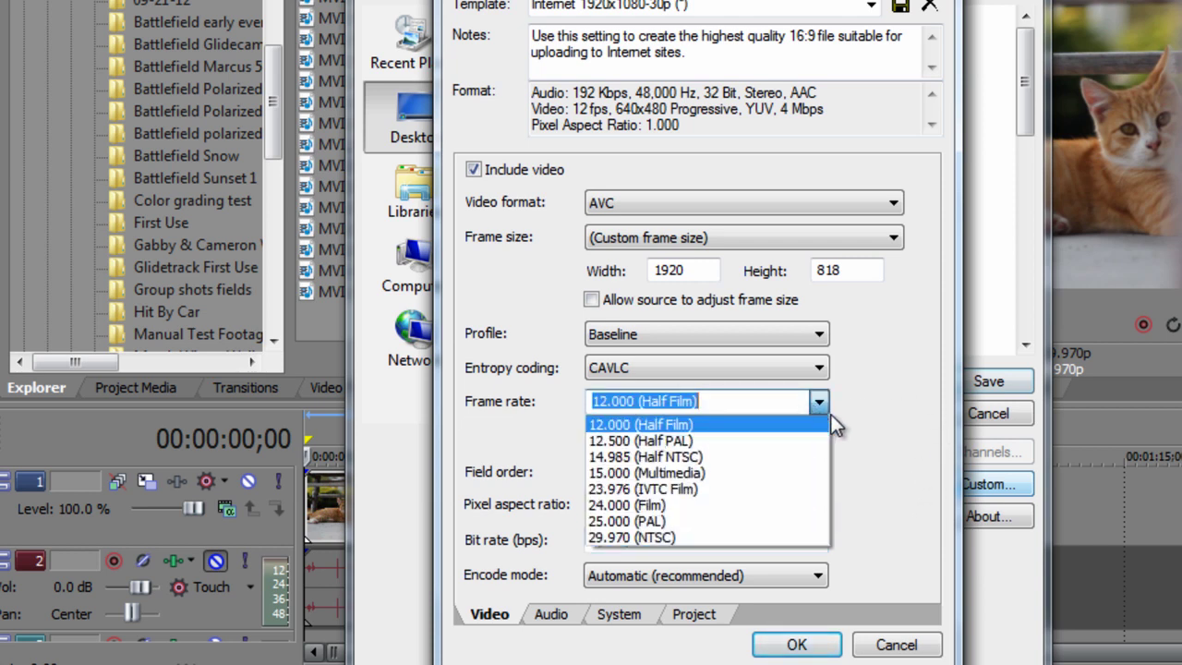
{"action": "left_click", "coordinate": [702, 539]}
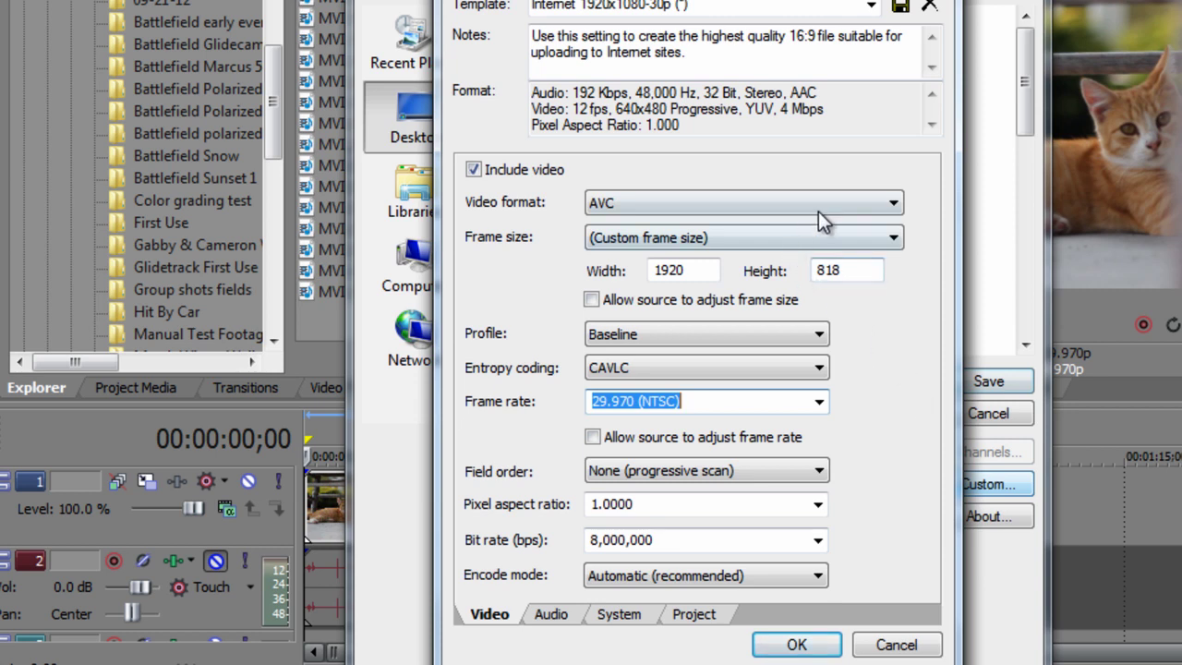
{"action": "left_click", "coordinate": [844, 205]}
{"action": "left_click", "coordinate": [844, 205]}
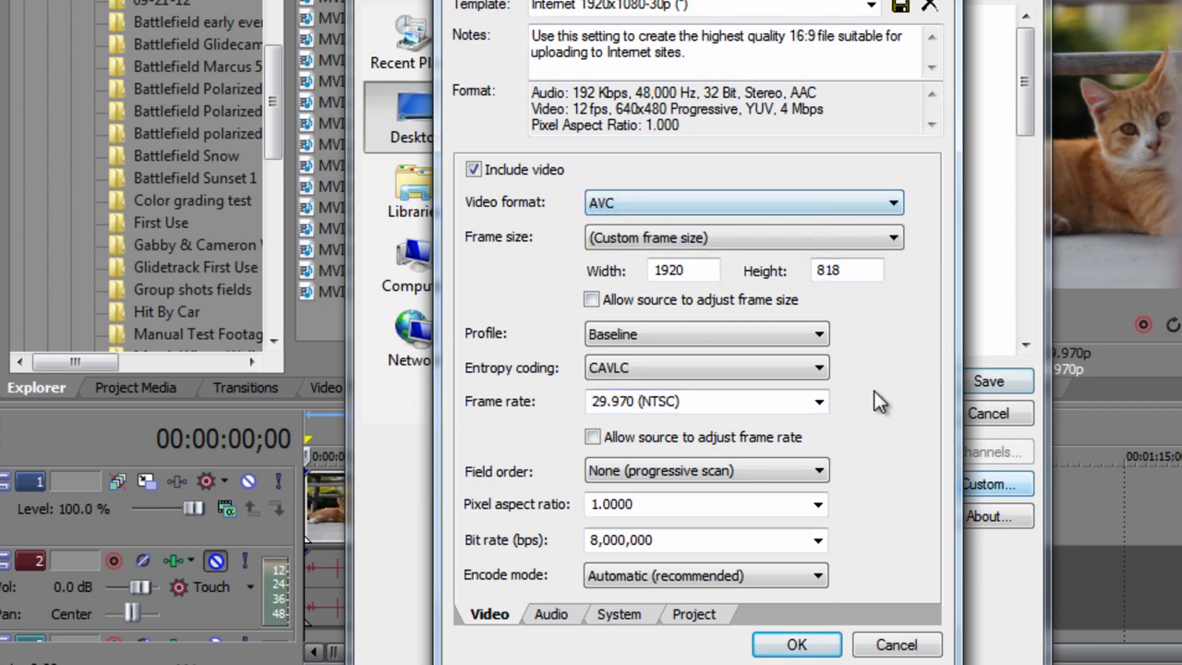
{"action": "left_click", "coordinate": [572, 613]}
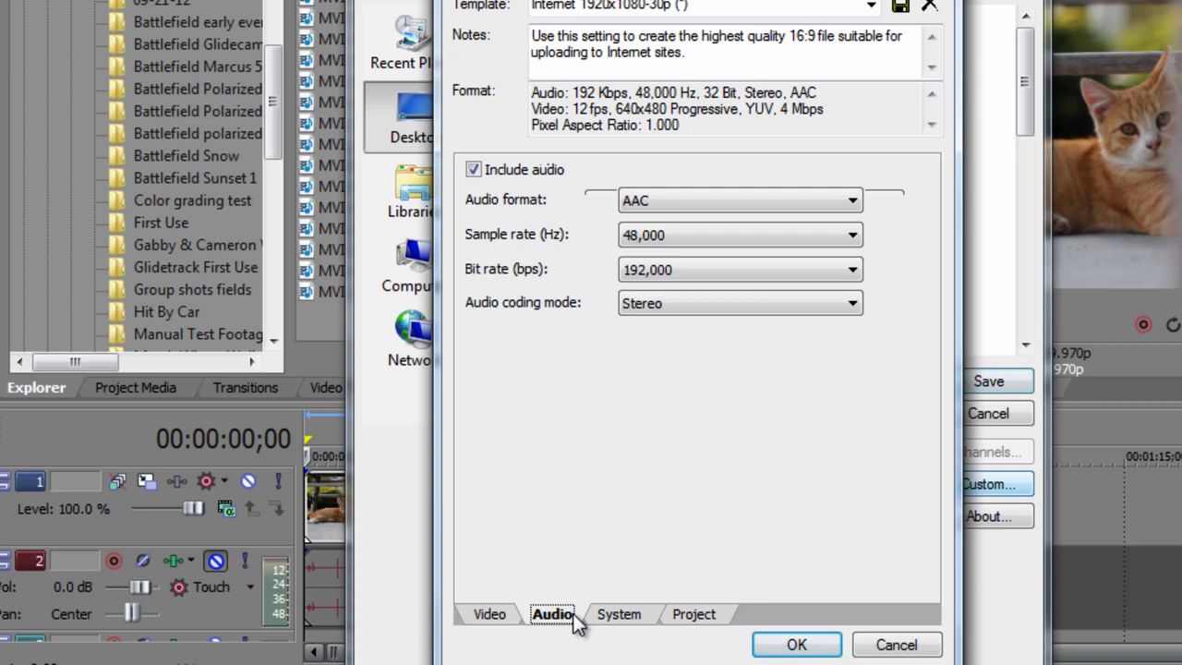
{"action": "left_click", "coordinate": [490, 613]}
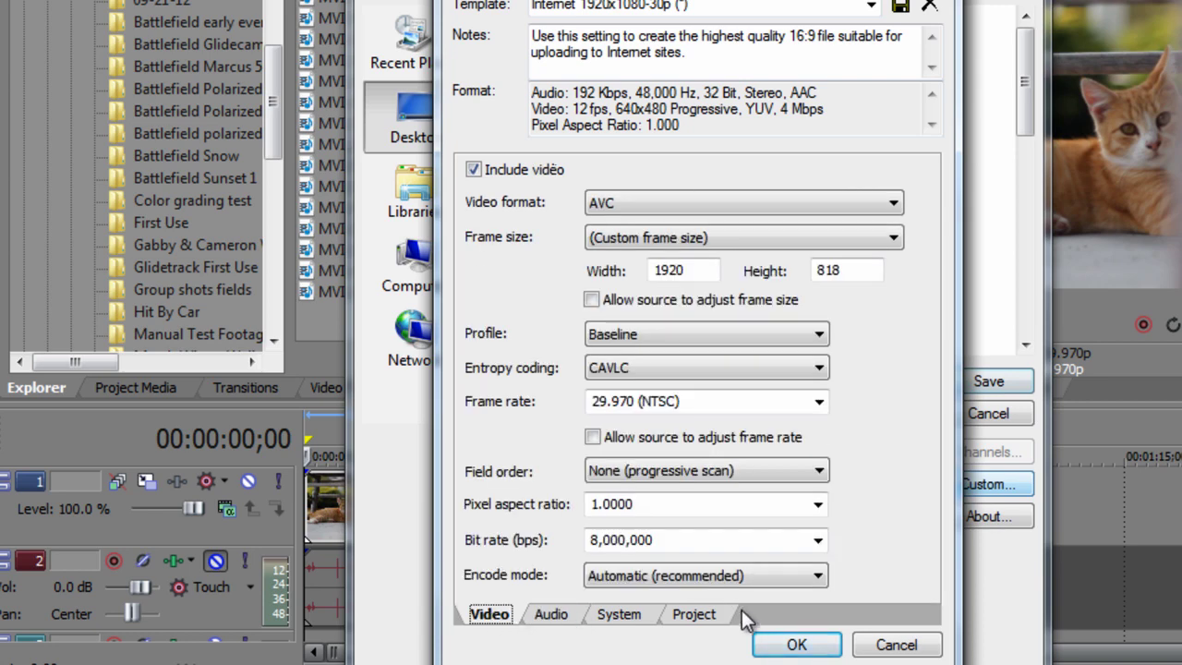
Step: Accept the custom encoding settings and start rendering to Untitled.mp4
{"action": "left_click", "coordinate": [792, 644]}
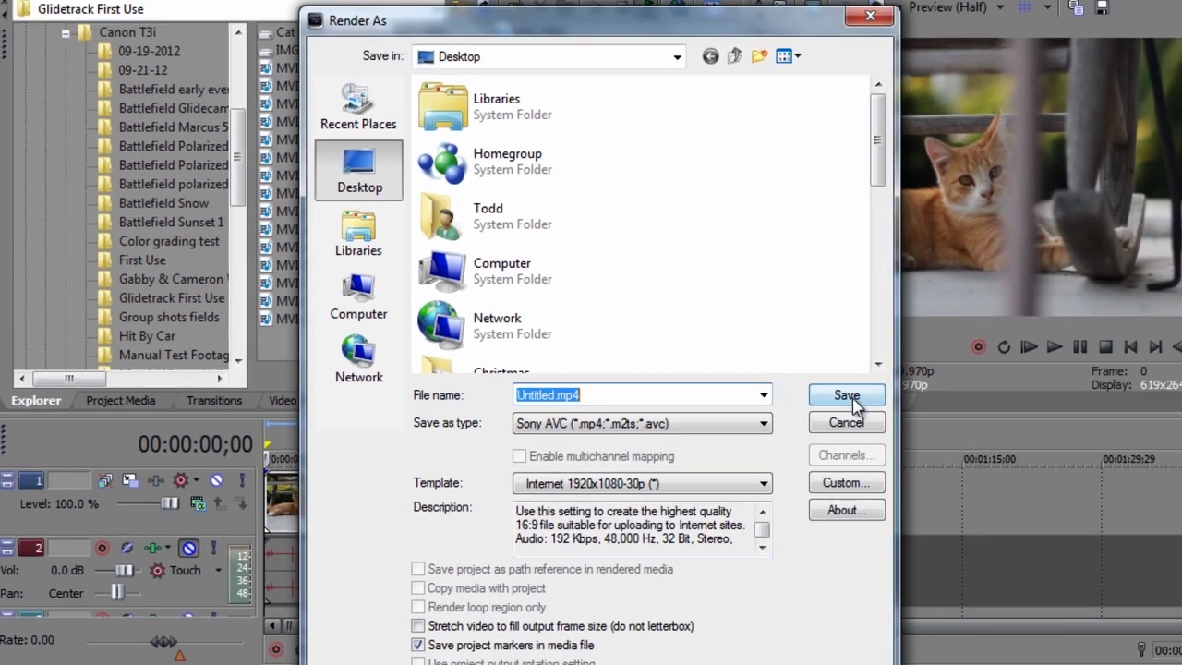
{"action": "left_click", "coordinate": [987, 380]}
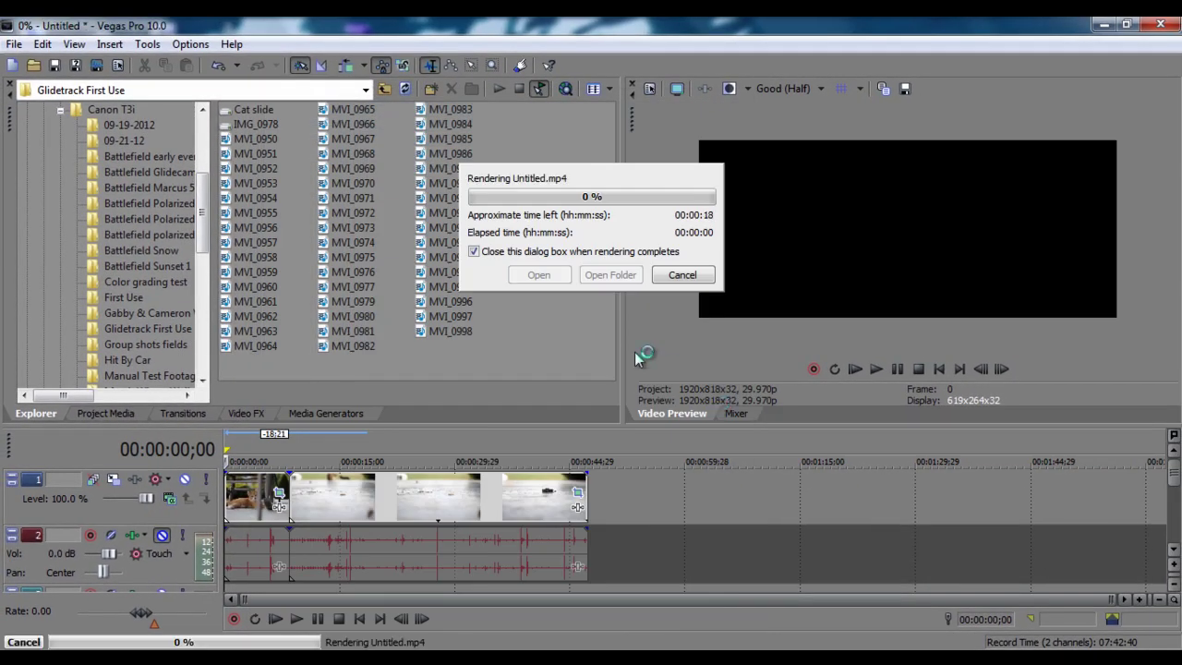